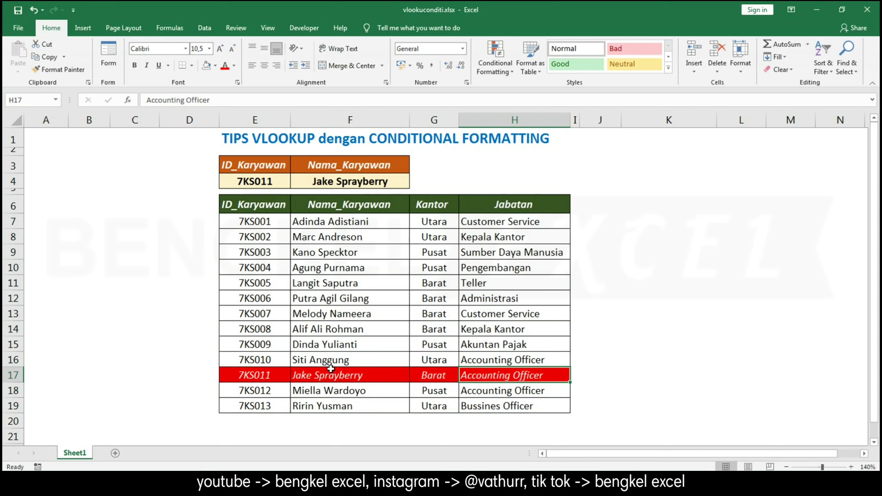
Step: Pick IDs 7KS001, 7KS002, 7KS005, 7KS011, 7KS013 and 7KS009 in turn from the E4 dropdown
click(282, 184)
click(295, 183)
drag(292, 250, 293, 196)
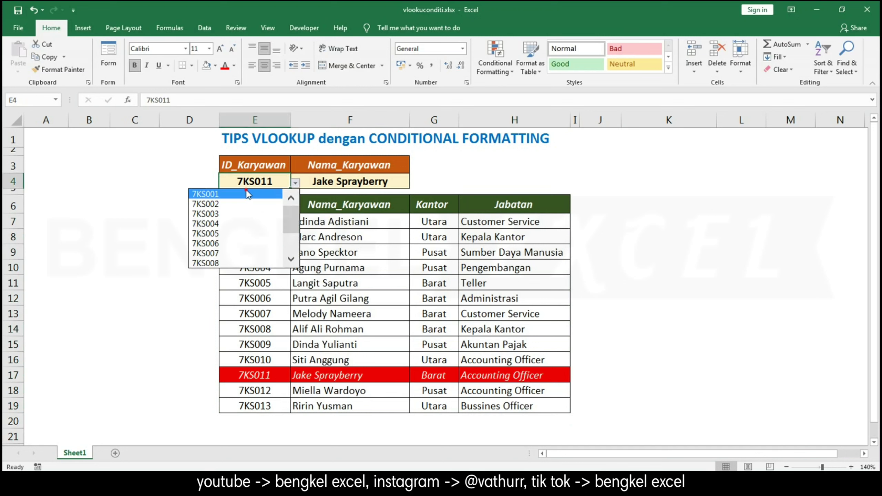
click(246, 193)
click(295, 183)
click(209, 203)
click(295, 183)
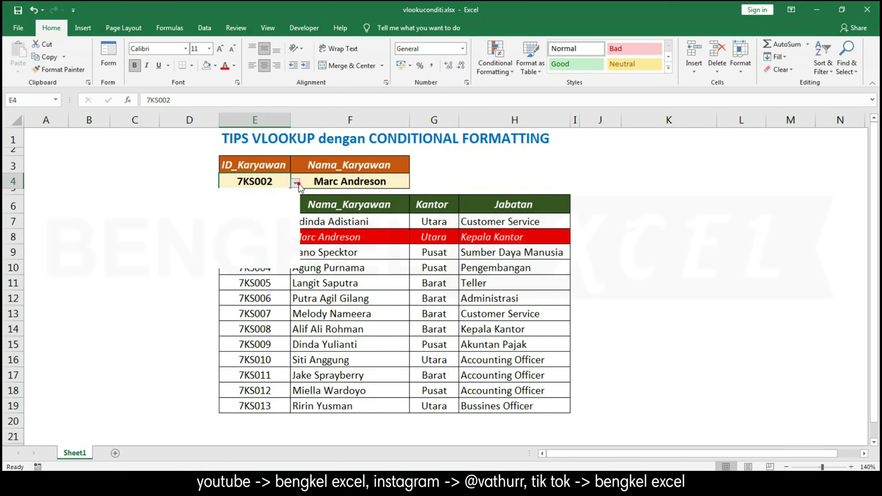
click(208, 233)
click(295, 183)
click(230, 253)
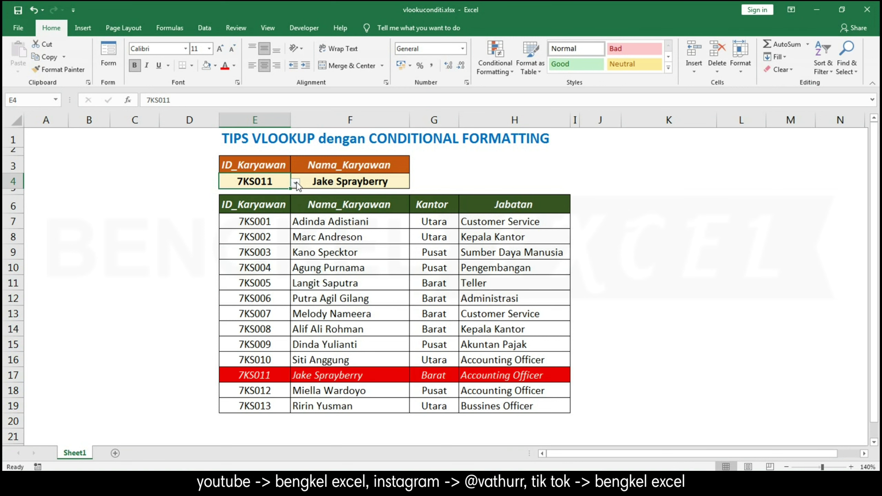
click(295, 183)
click(233, 261)
click(296, 183)
click(209, 223)
Step: Cycle through 7KS008, 7KS007, 7KS004, 7KS006 and 7KS001, then delete the ID from E4
click(295, 183)
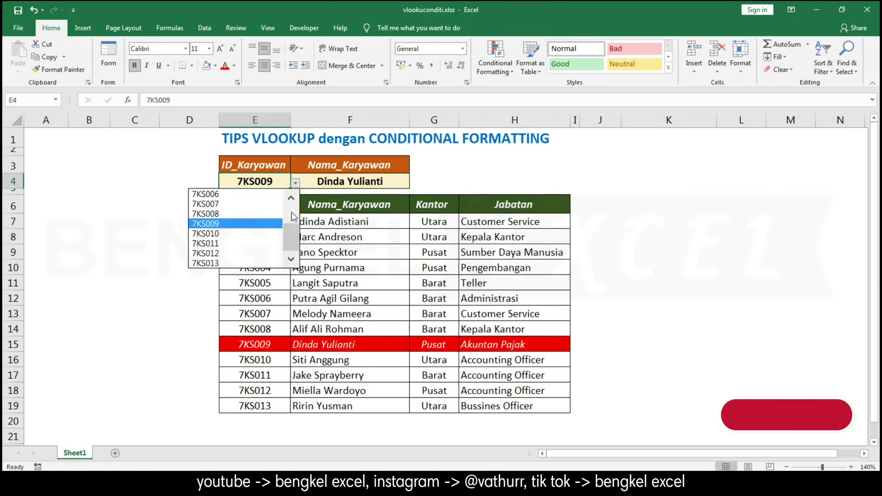
click(209, 213)
click(295, 182)
click(208, 203)
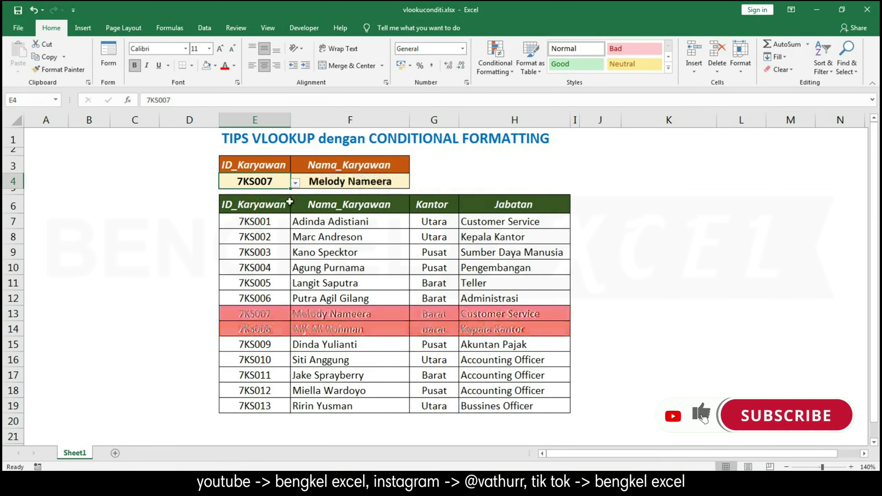
click(295, 182)
scroll(236, 226, up, 2)
click(228, 223)
click(295, 183)
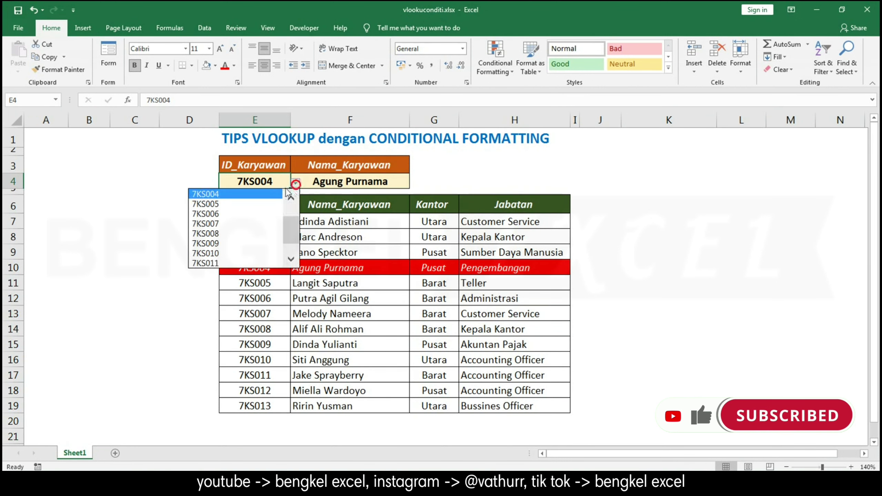
click(208, 214)
click(295, 182)
scroll(243, 226, up, 2)
click(206, 194)
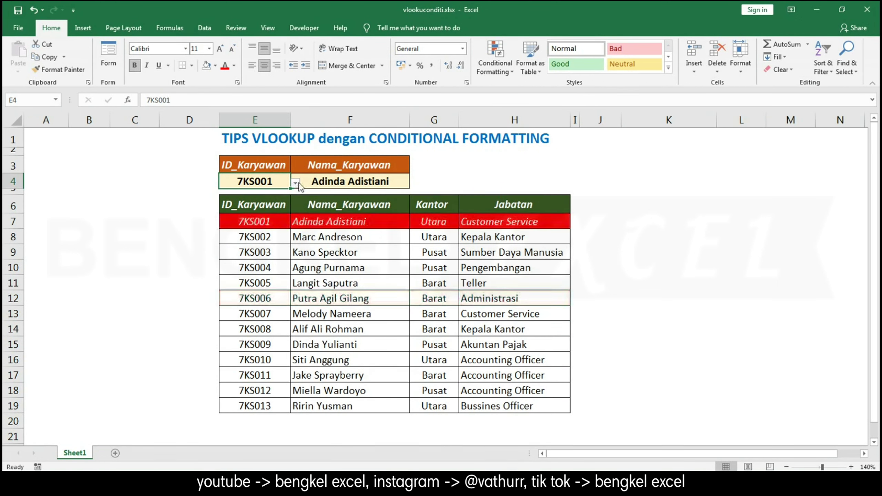
key(Delete)
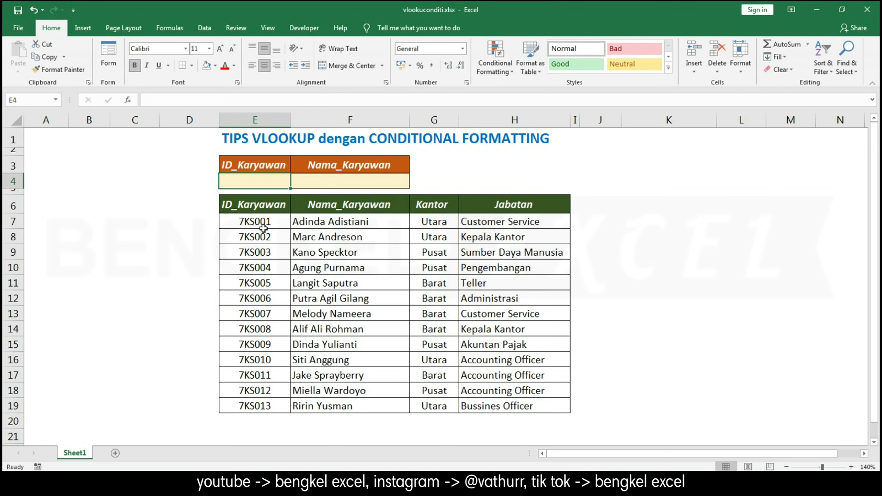
Step: Select several employee ID cells in the table to point out the IDs
click(261, 222)
click(260, 297)
click(259, 326)
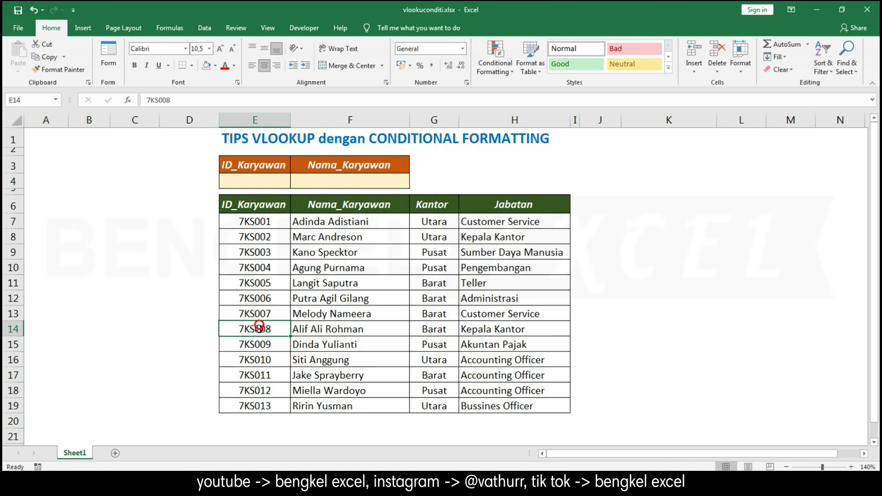
click(259, 346)
click(259, 371)
Step: Enter 7KS002 in E4 as a test, then clear it and switch to the Data ribbon
click(259, 188)
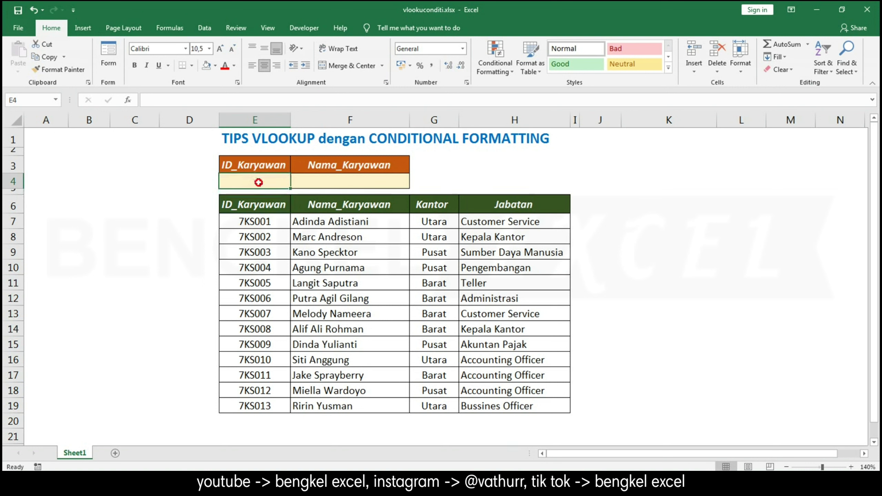
text(7KS001)
key(BackSpace)
text(2)
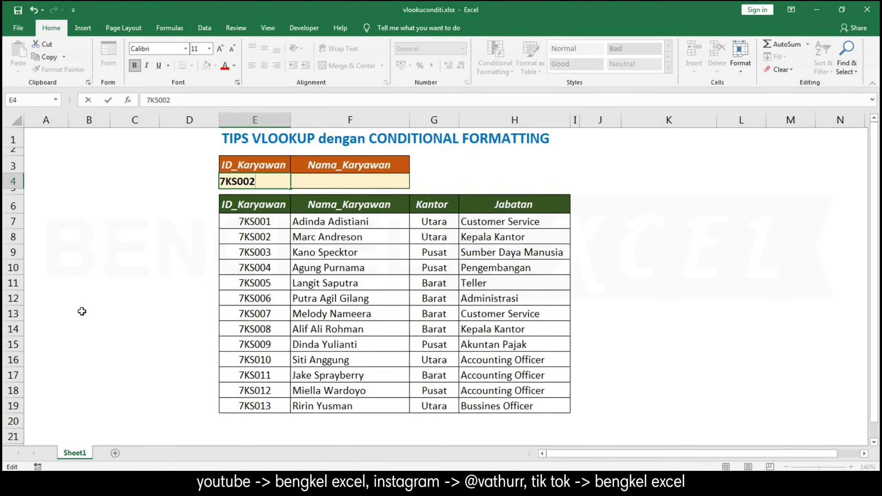
key(Return)
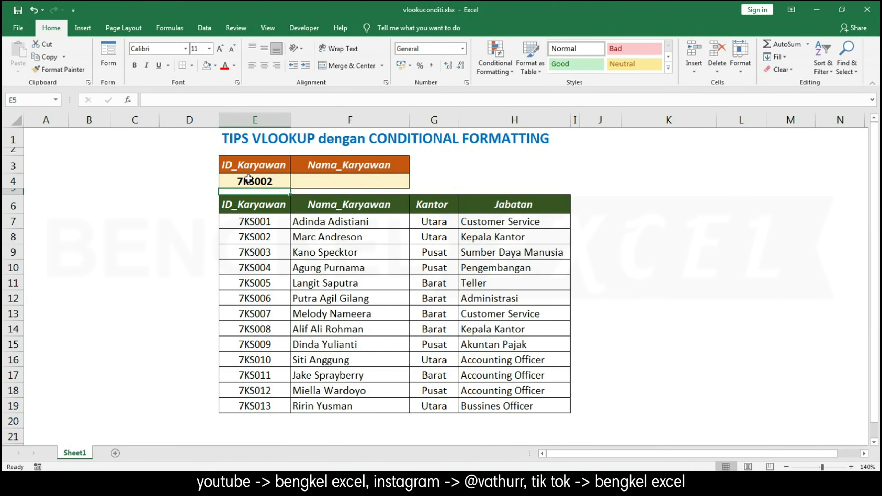
click(249, 178)
key(Delete)
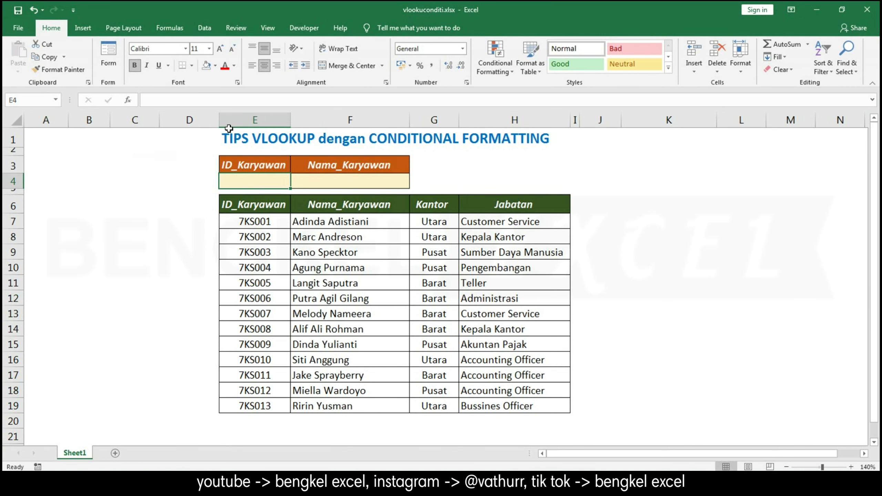
click(204, 28)
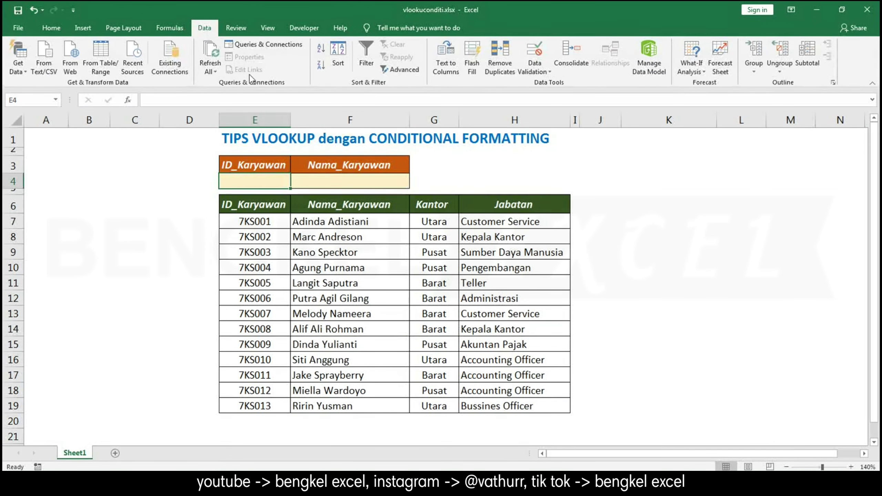
Step: Add List data validation to E4 with source =$E$7:$E$19
click(534, 52)
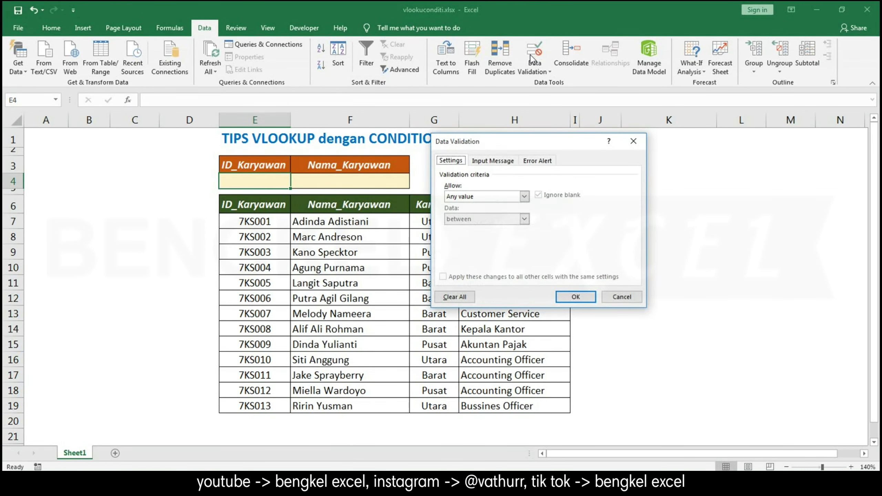
click(496, 197)
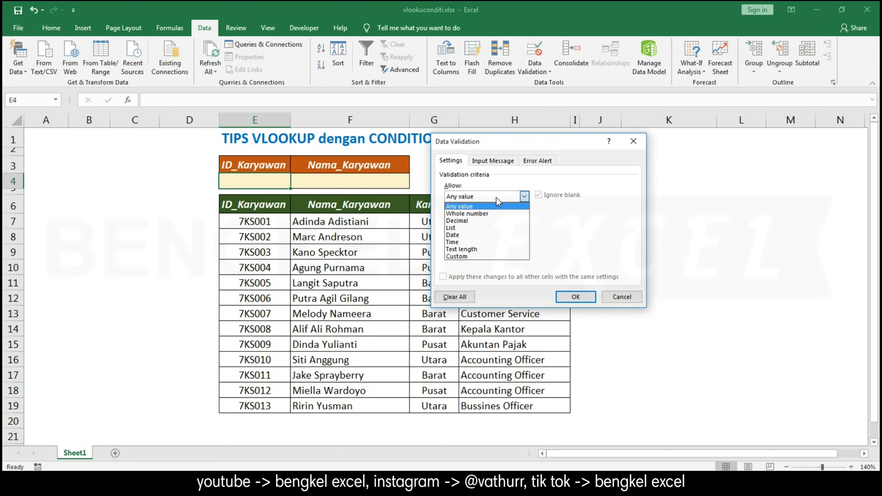
click(479, 228)
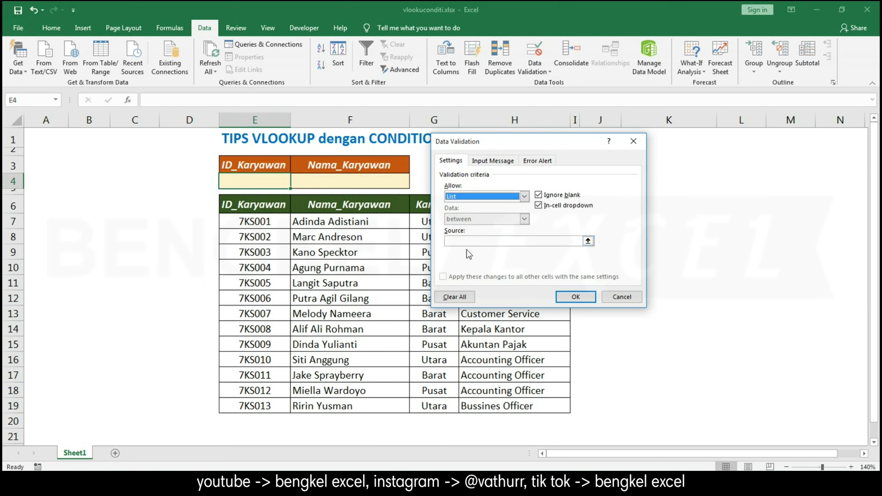
click(462, 241)
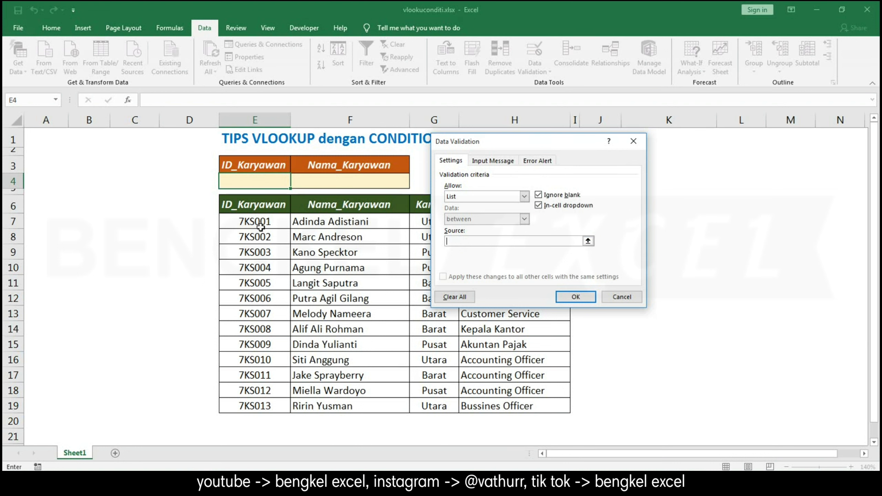
drag(260, 220, 269, 401)
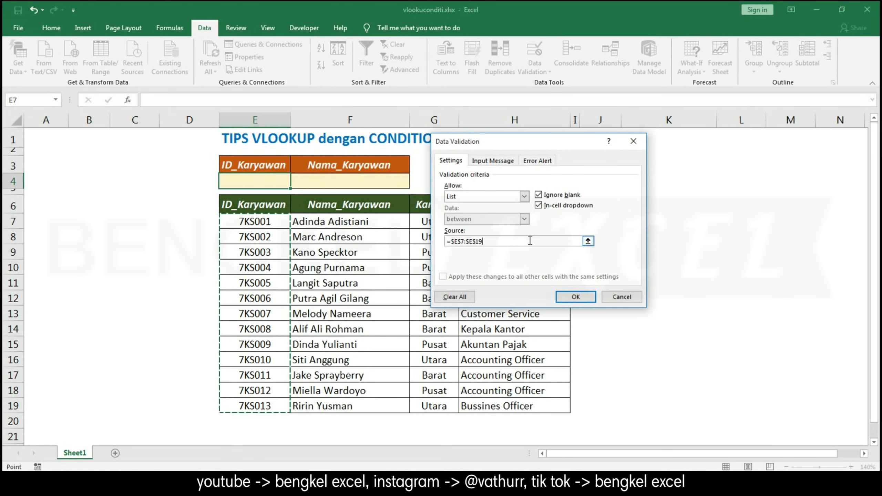
click(575, 297)
Step: Choose 7KS008 from the new E4 dropdown and select F4
click(295, 181)
click(255, 259)
click(350, 181)
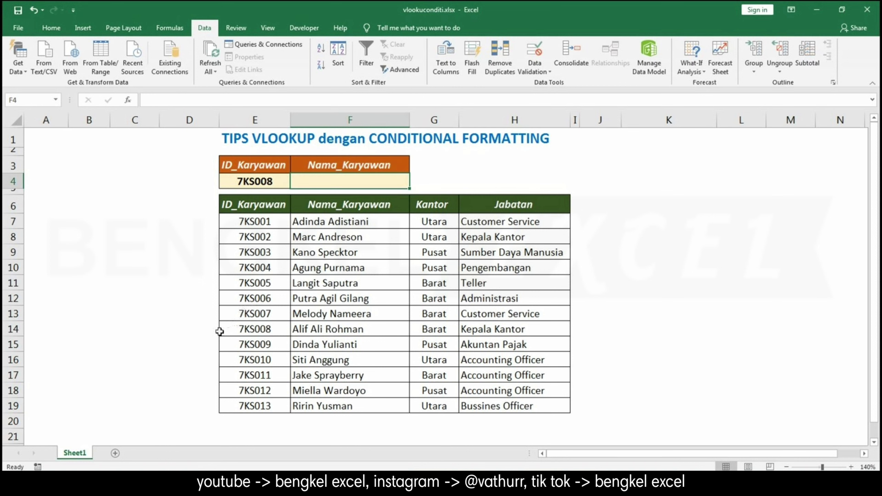
Step: Type =VLOOKUP(E4;E7:F19;2;FALSE) into F4, using E4 as lookup value and E7:F19 as table
text(=V)
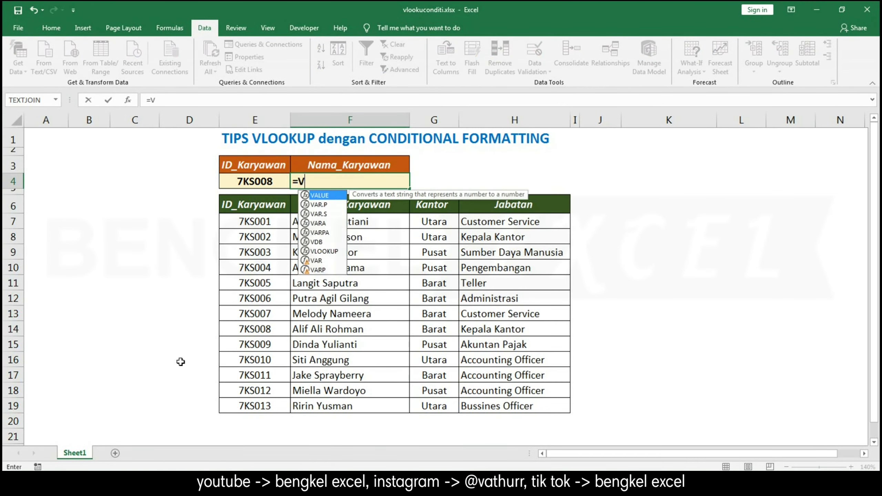
text(LOO)
key(Tab)
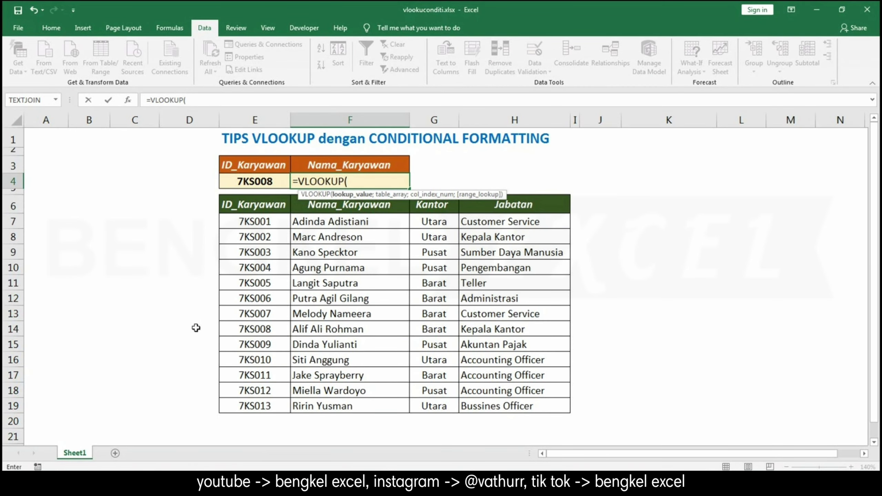
click(271, 181)
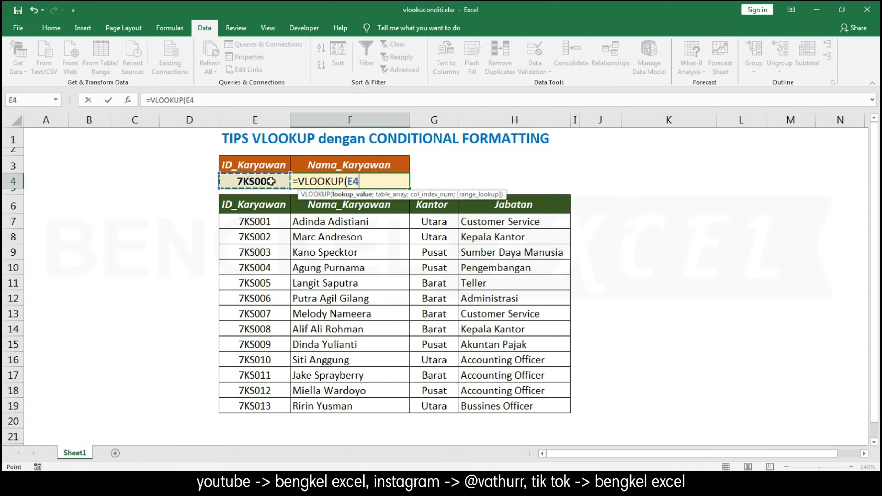
text(;)
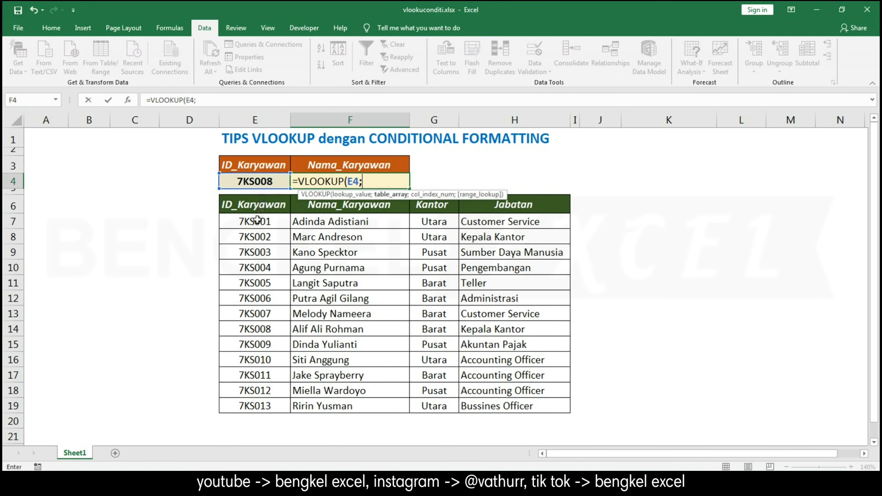
drag(257, 220, 369, 405)
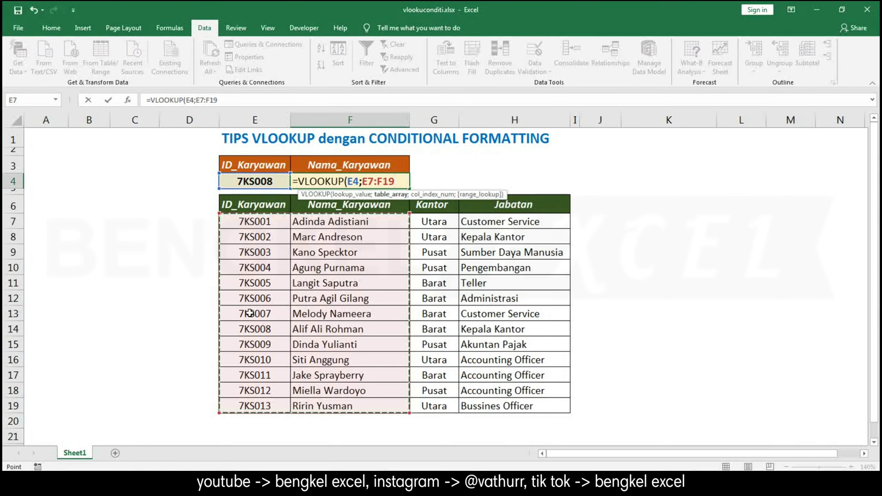
text(;)
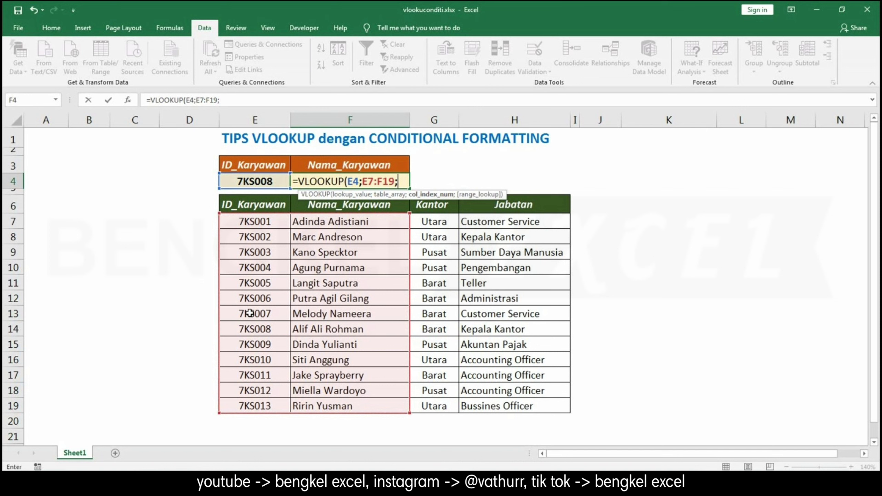
text(2)
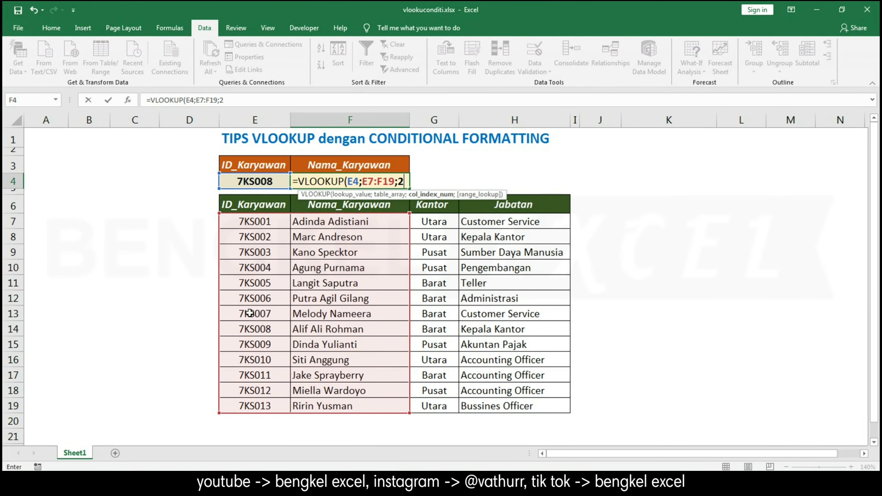
text(;FALSE)
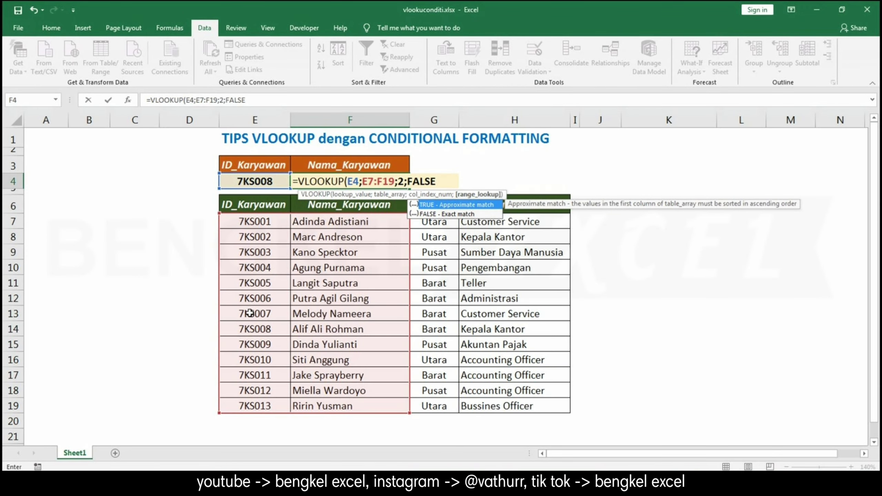
text())
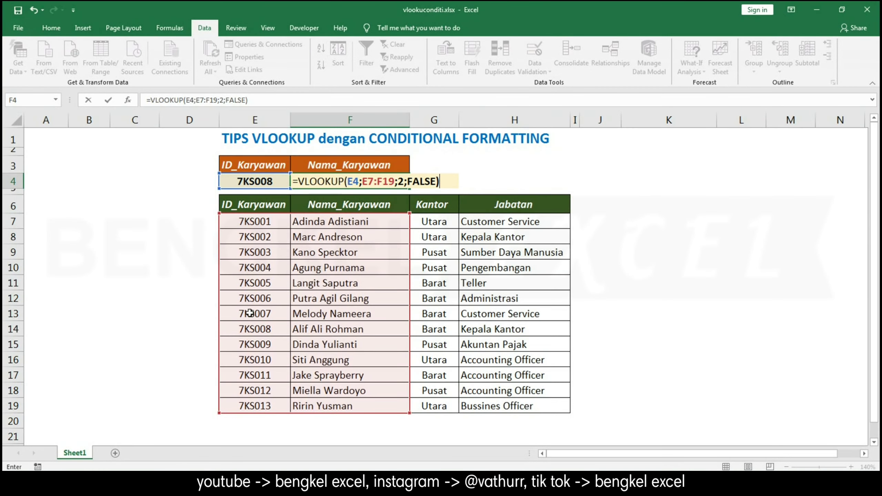
Step: Commit the F4 formula, test ID 7KS007 in E4, then undo back to 7KS008
key(Return)
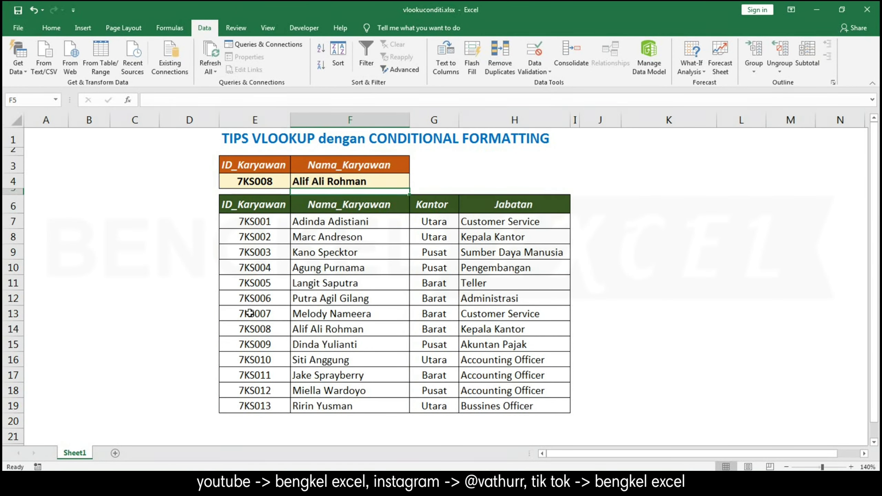
click(313, 175)
click(283, 181)
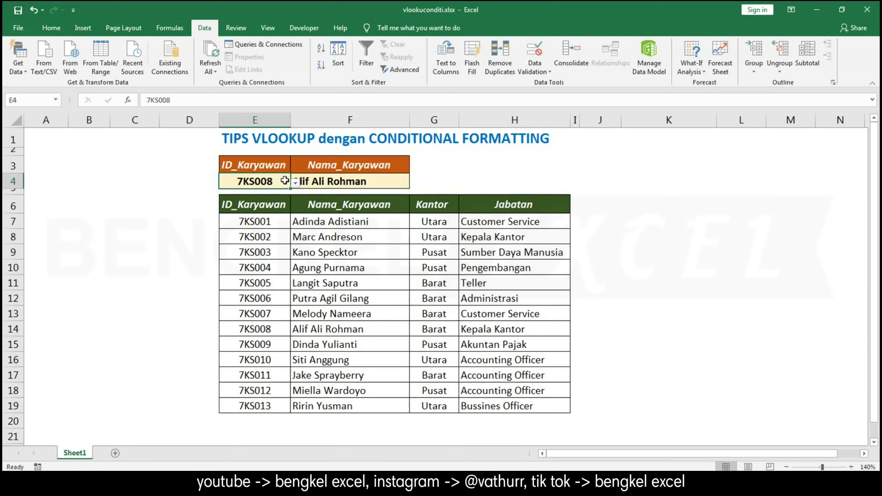
click(292, 185)
key(Up)
key(Return)
click(301, 179)
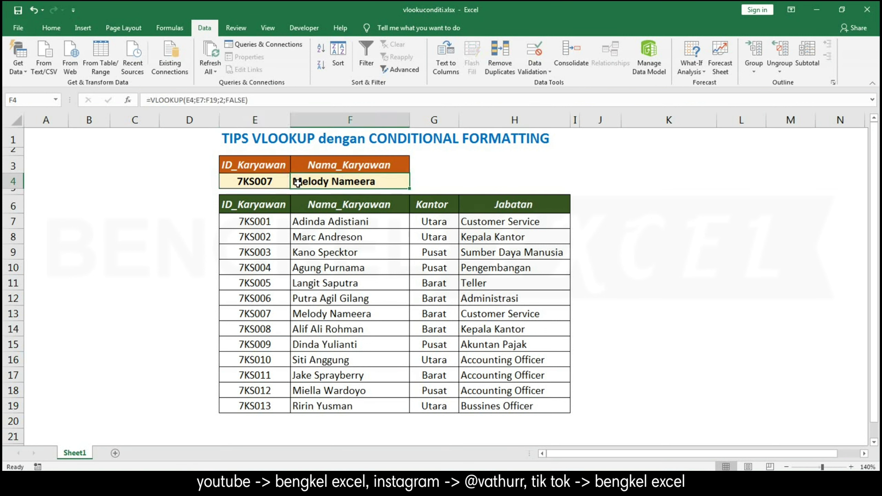
key(ctrl+z)
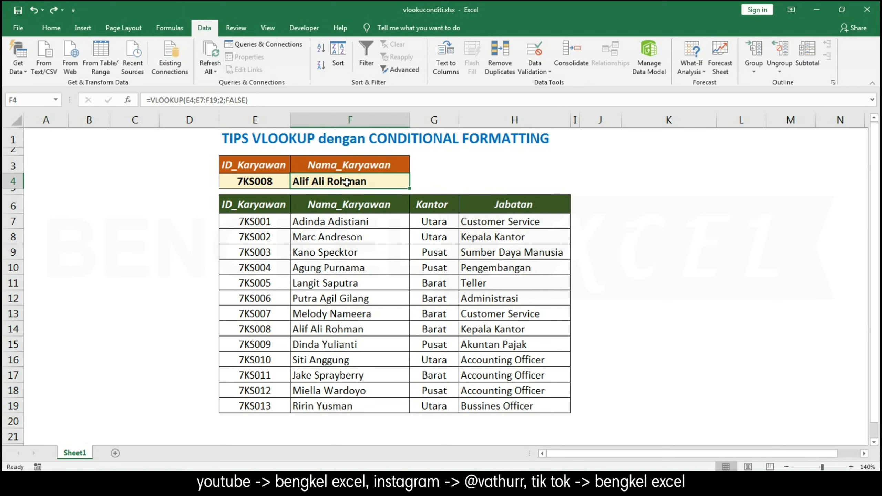
Step: Centre-align F4, then pick 7KS009 and then 7KS011 from the E4 dropdown
click(51, 28)
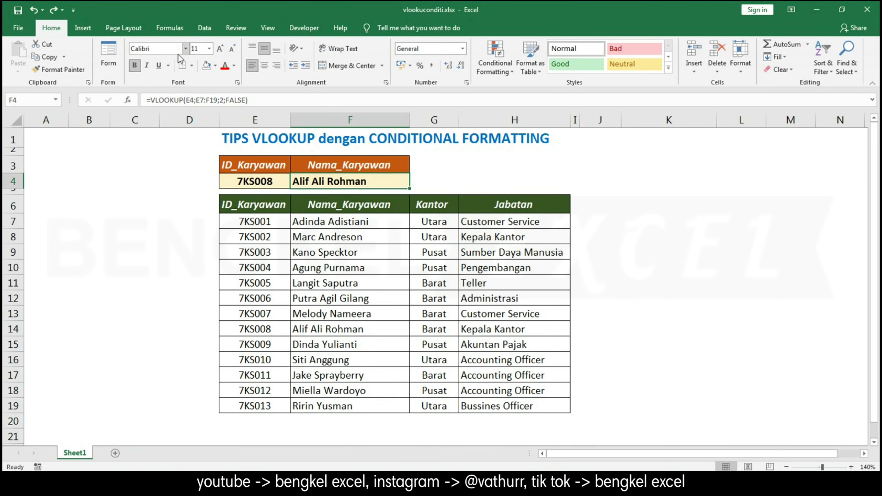
click(262, 65)
click(259, 181)
click(296, 183)
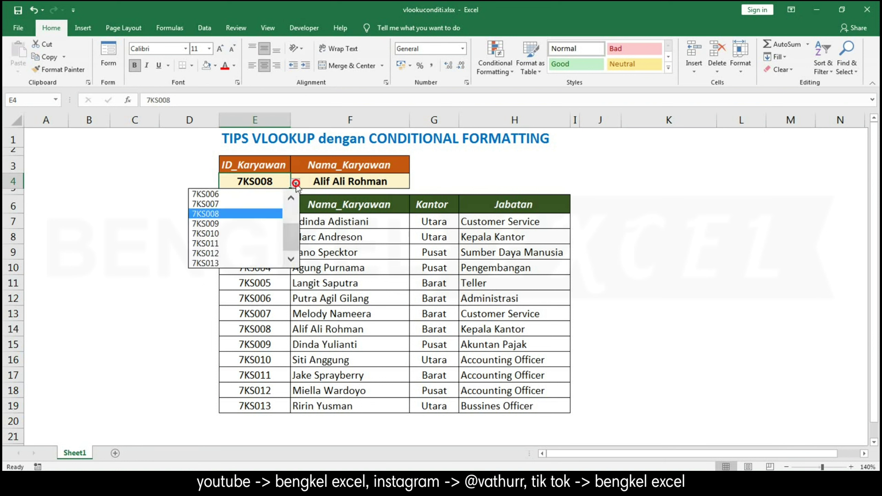
click(248, 223)
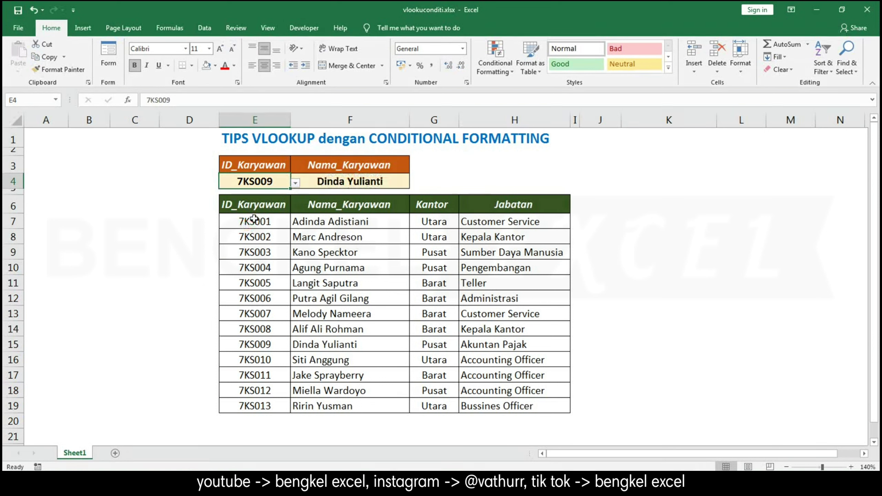
click(295, 183)
click(249, 243)
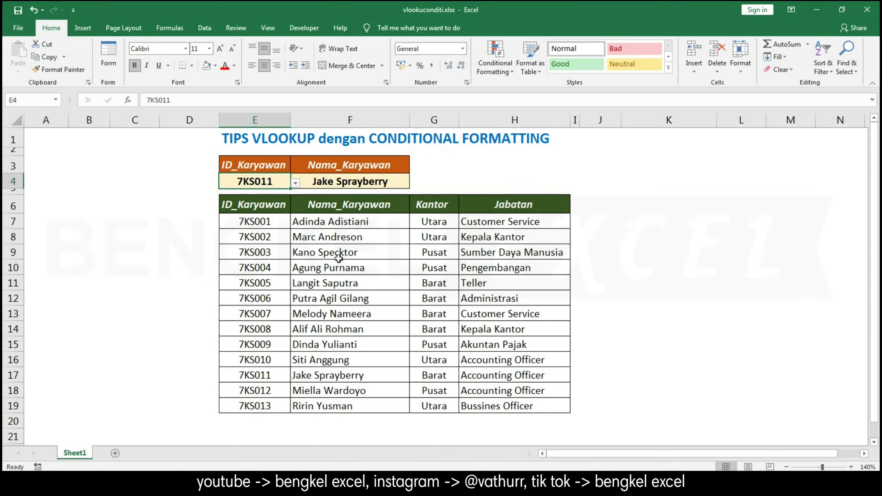
Step: Select E7:H19 and start a new formula-based conditional formatting rule
drag(254, 221, 525, 403)
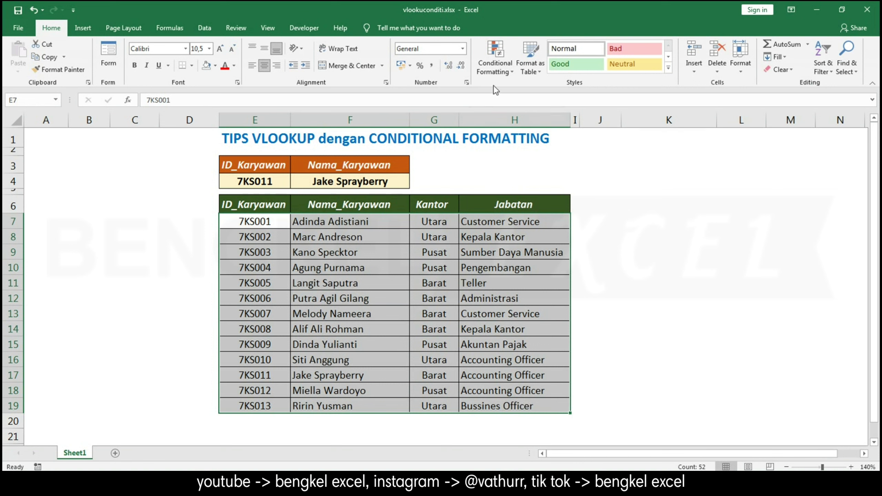
click(499, 54)
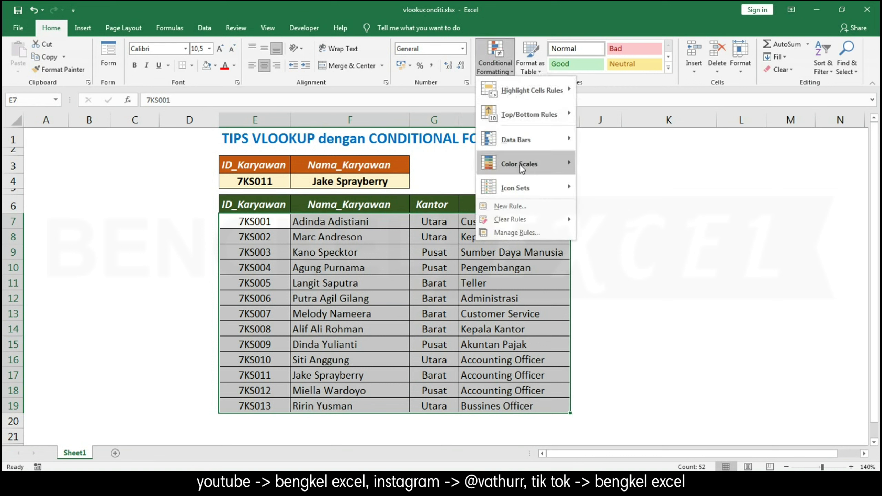
click(516, 205)
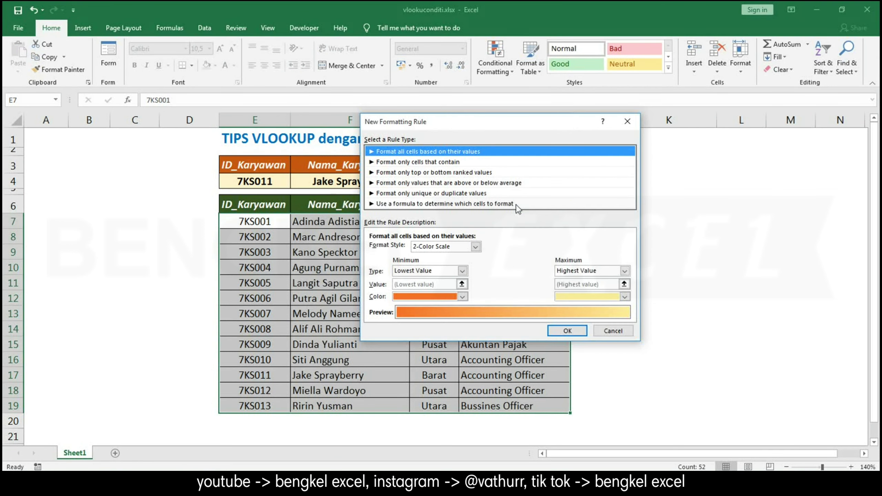
click(458, 205)
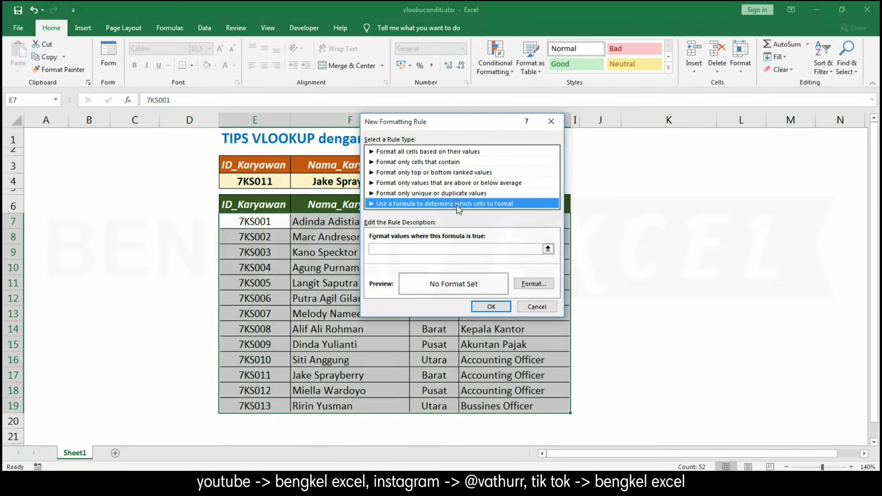
Step: Enter the rule formula =$E$4=$E7, making the row reference relative
click(422, 250)
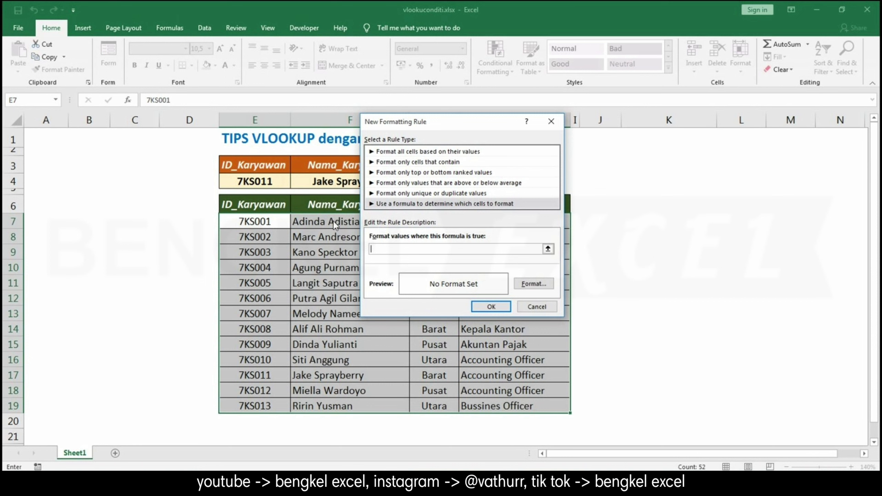
click(256, 181)
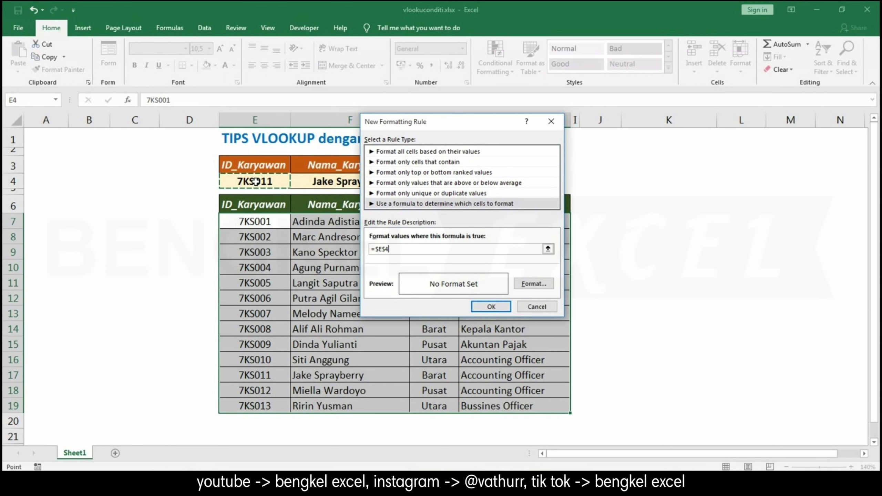
text(=)
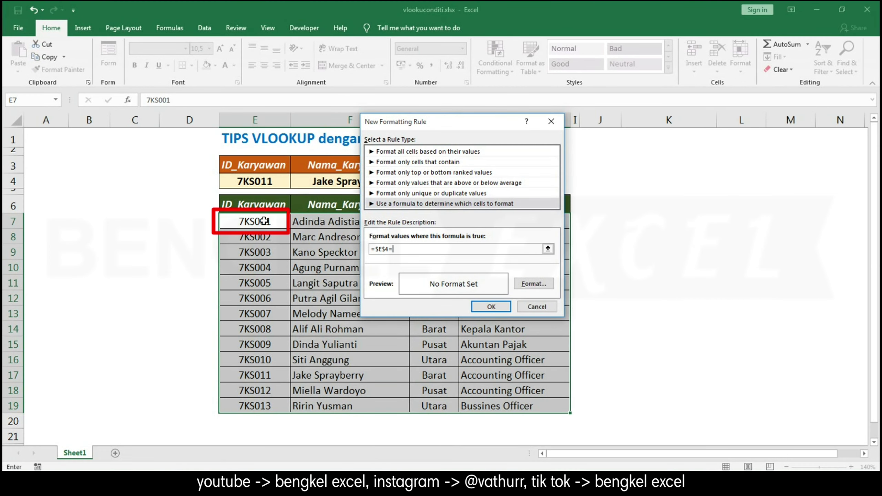
click(265, 221)
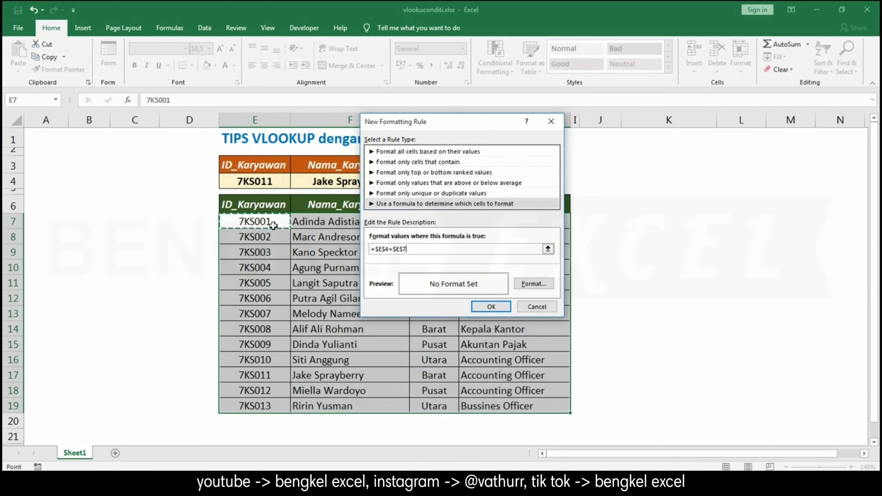
click(404, 249)
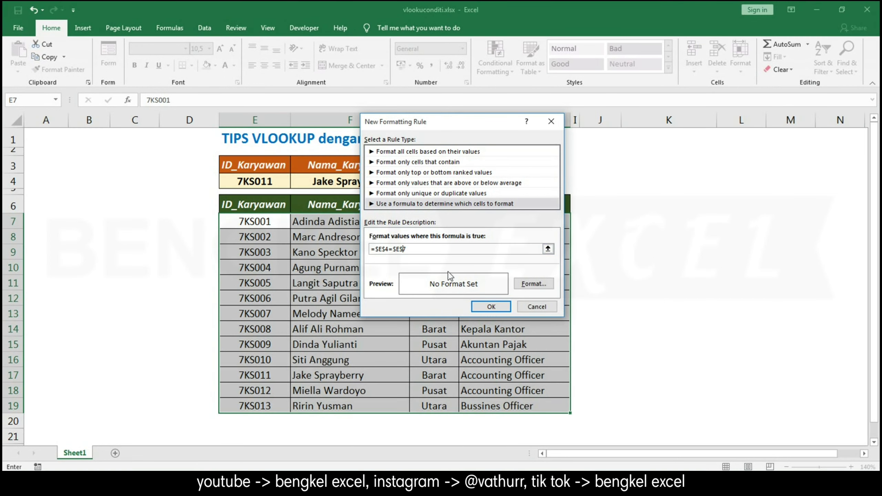
key(BackSpace)
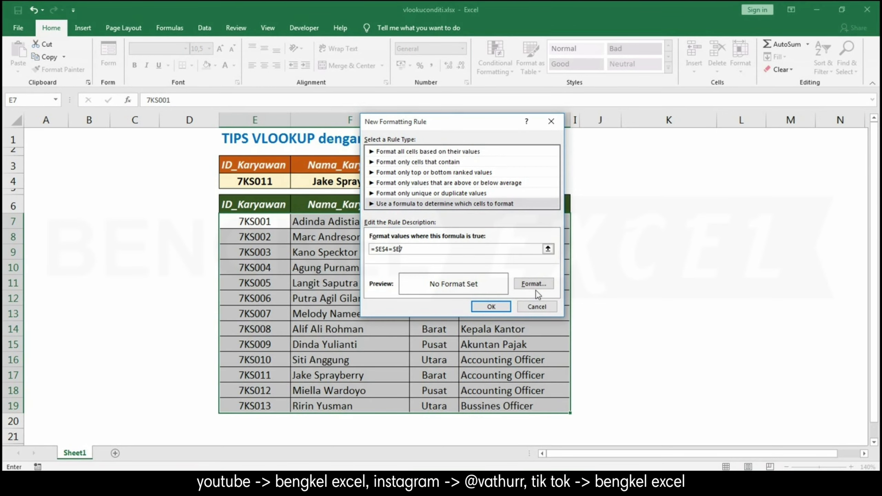
Step: In the rule's Format Cells fill options, try green, yellow and gold before settling on red
click(545, 286)
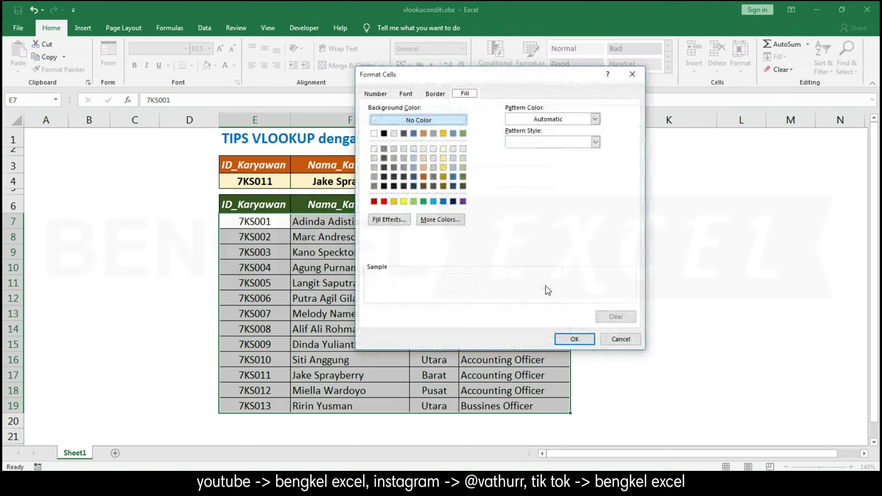
click(463, 159)
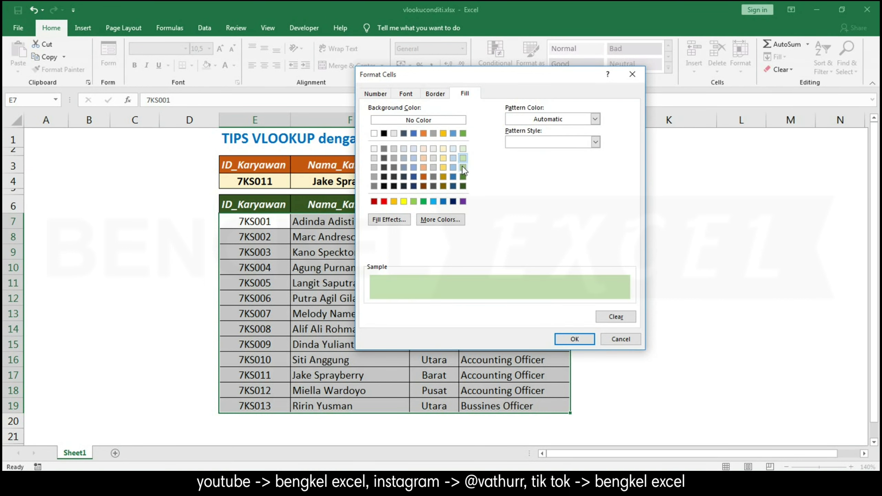
click(403, 202)
click(443, 158)
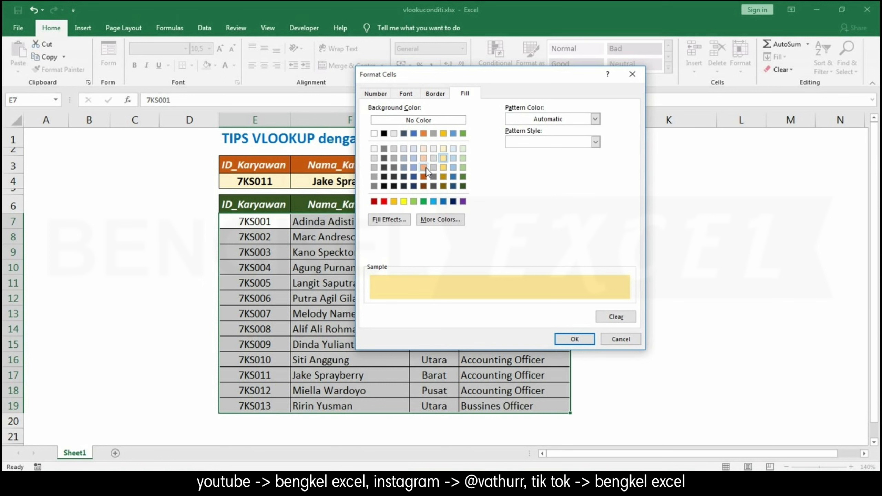
click(384, 202)
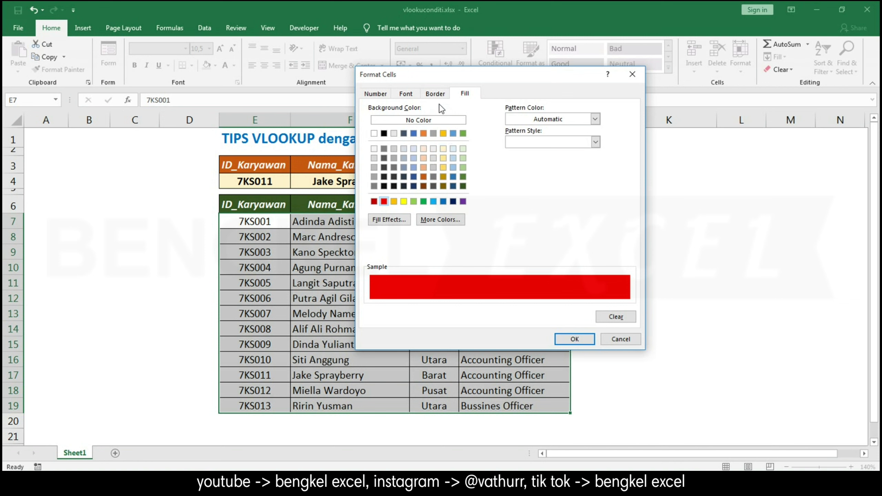
Step: Make the rule's font italic and white, then confirm both dialogs to apply it
click(407, 92)
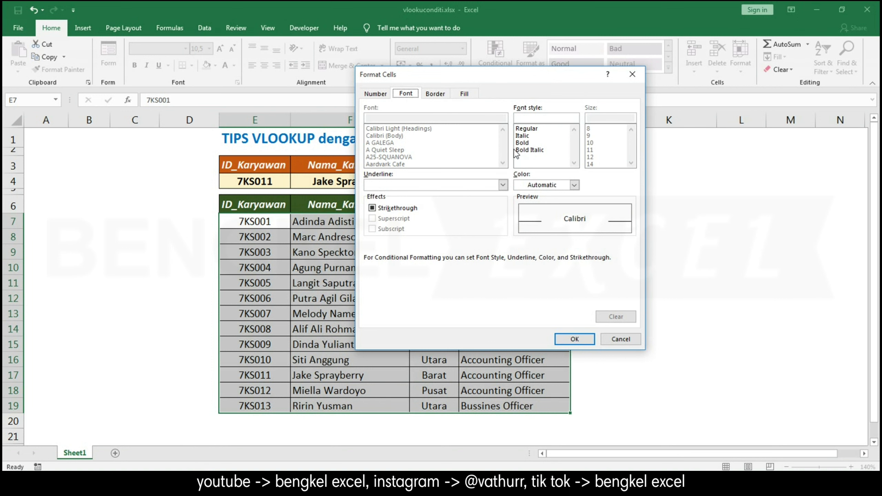
click(527, 136)
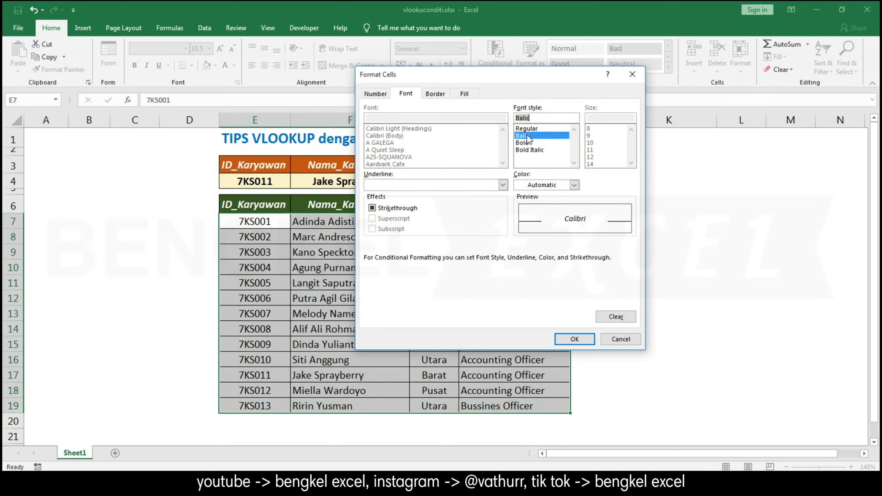
click(575, 184)
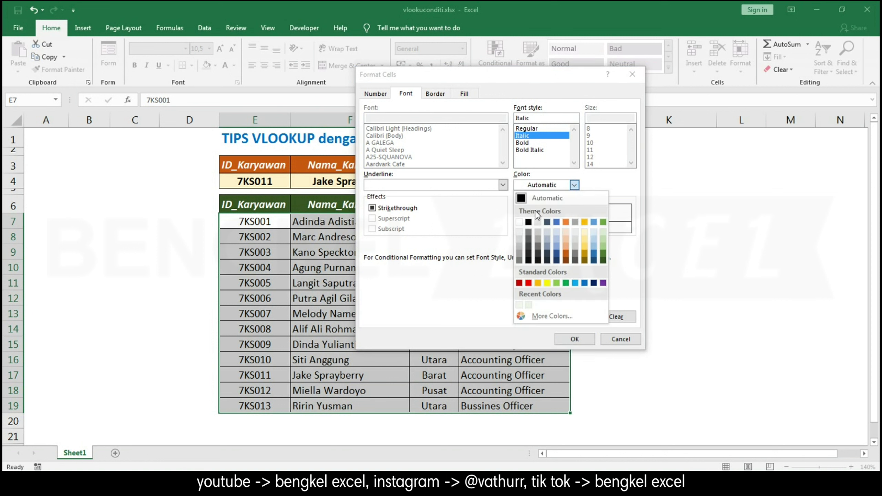
click(520, 223)
click(520, 223)
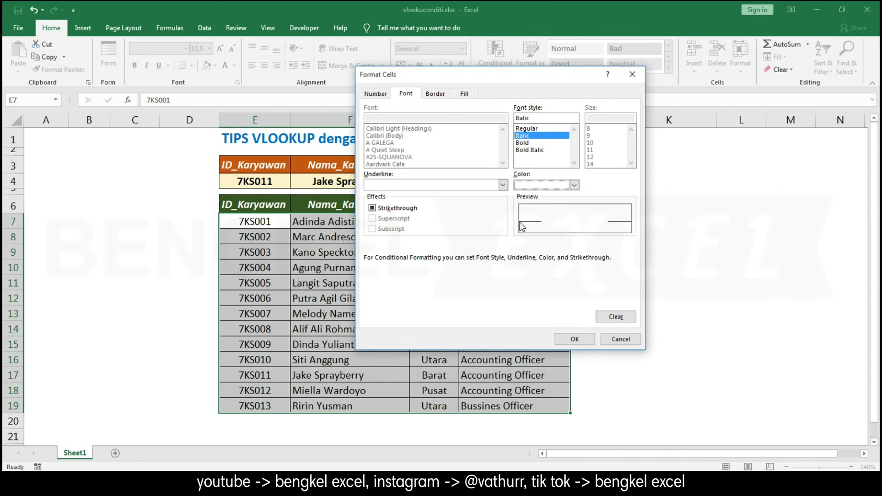
click(572, 341)
click(492, 307)
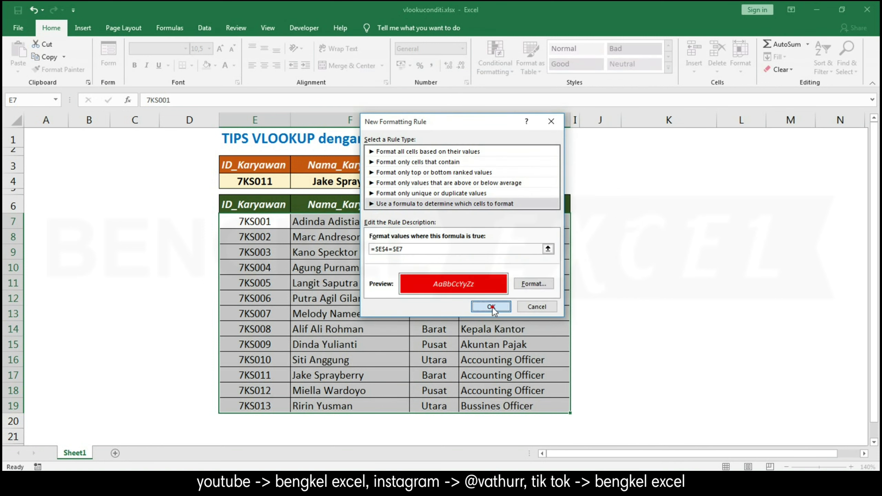
Step: Deselect the table and pick 7KS001, 7KS002, 7KS005, 7KS011, 7KS013 and 7KS009 in E4
click(520, 376)
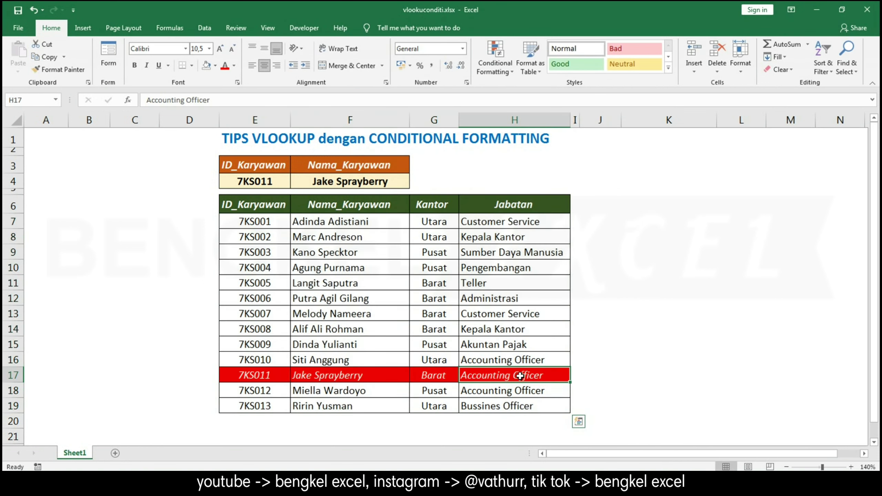
click(283, 181)
click(295, 183)
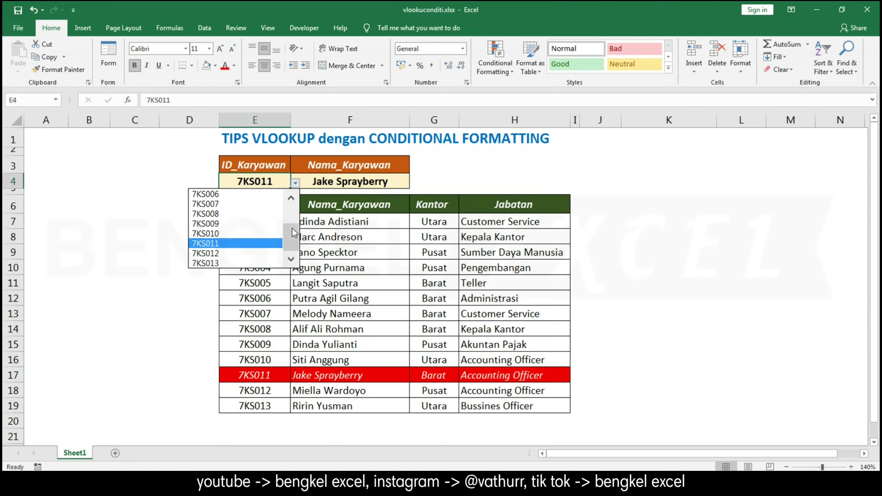
drag(292, 228, 292, 201)
click(246, 191)
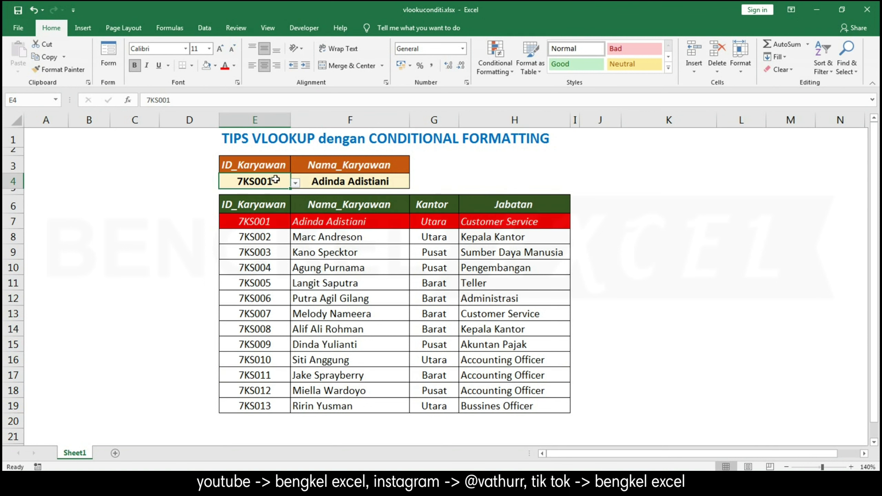
click(295, 183)
click(255, 201)
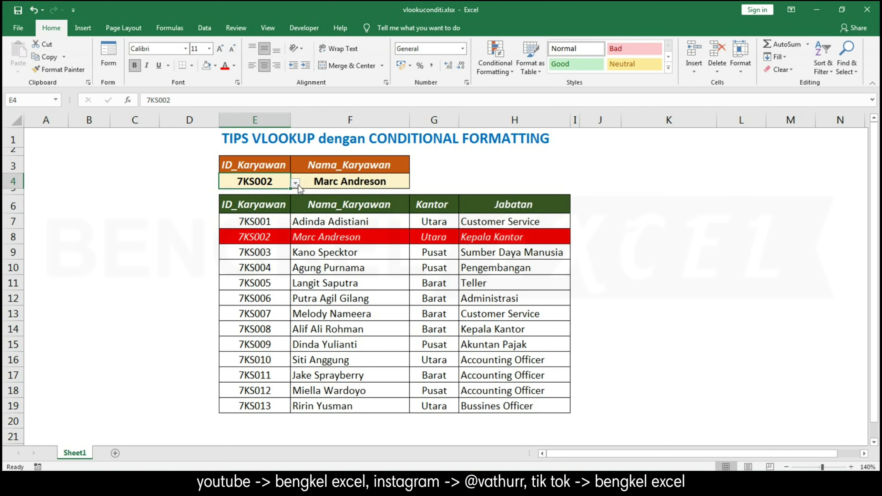
click(295, 183)
click(245, 224)
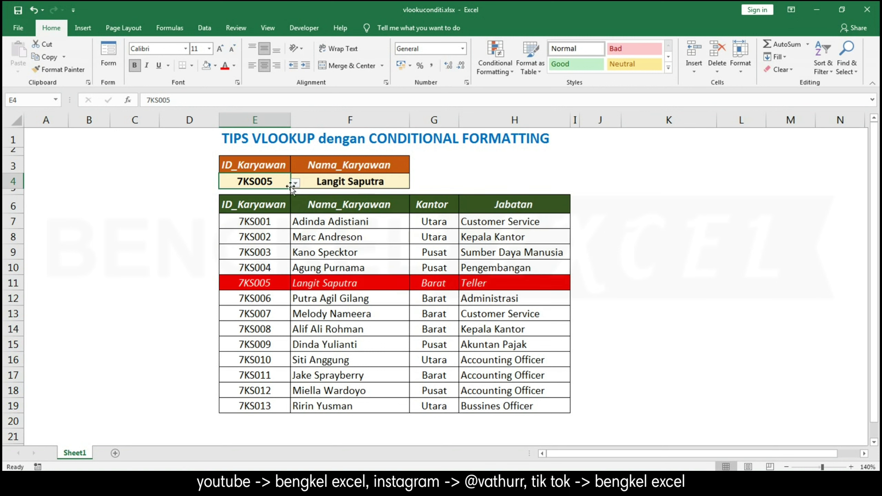
click(295, 183)
click(230, 253)
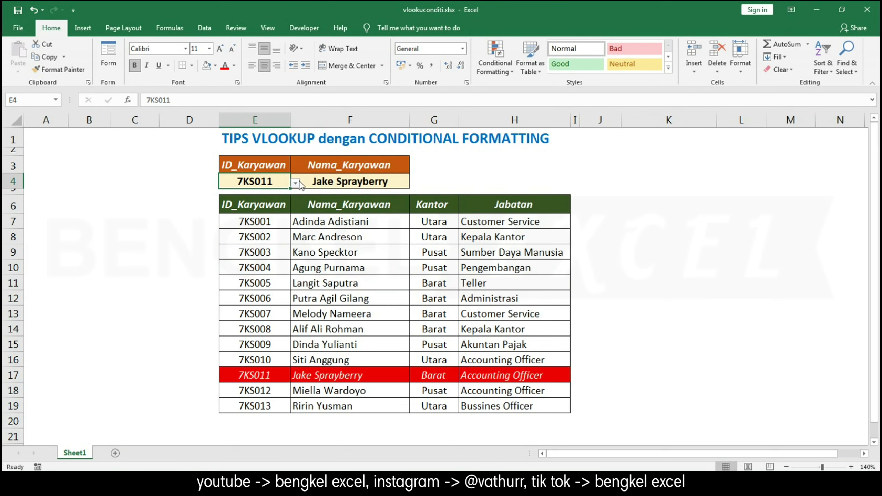
click(297, 182)
click(215, 263)
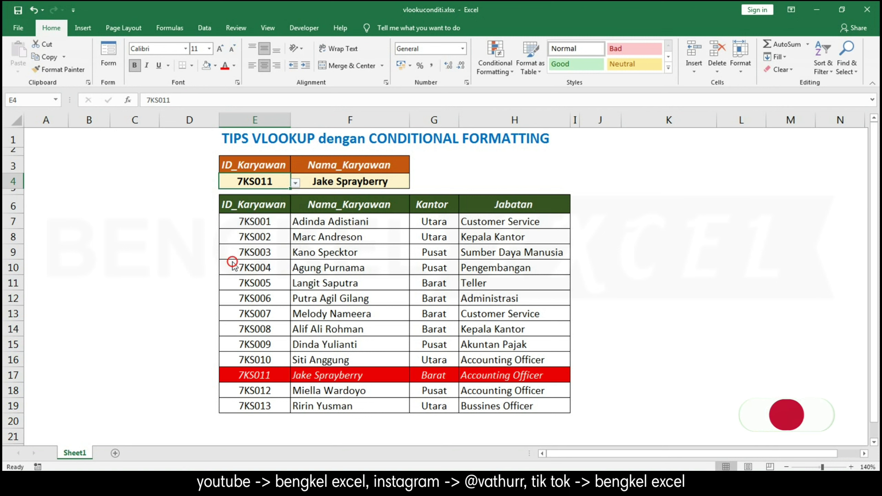
click(297, 183)
click(216, 223)
Step: Continue testing with IDs 7KS008, 7KS007, 7KS004, 7KS006 and 7KS001 from the E4 dropdown
click(295, 183)
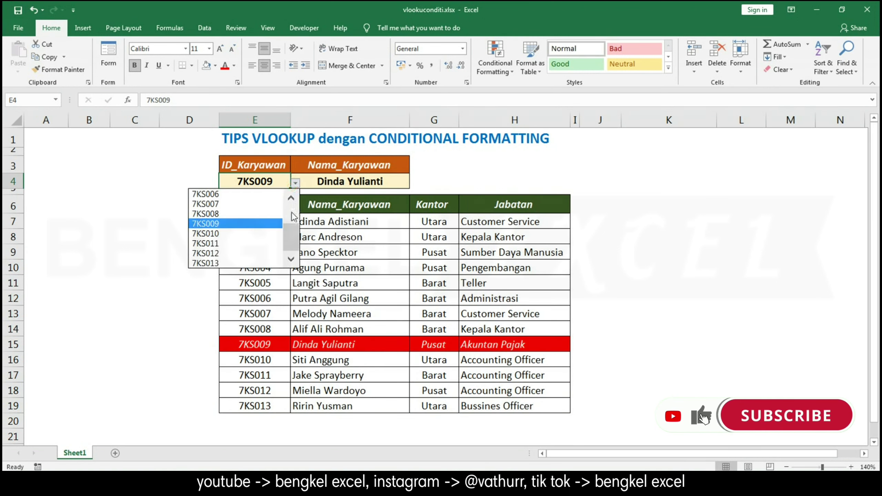
drag(290, 231, 291, 257)
click(208, 214)
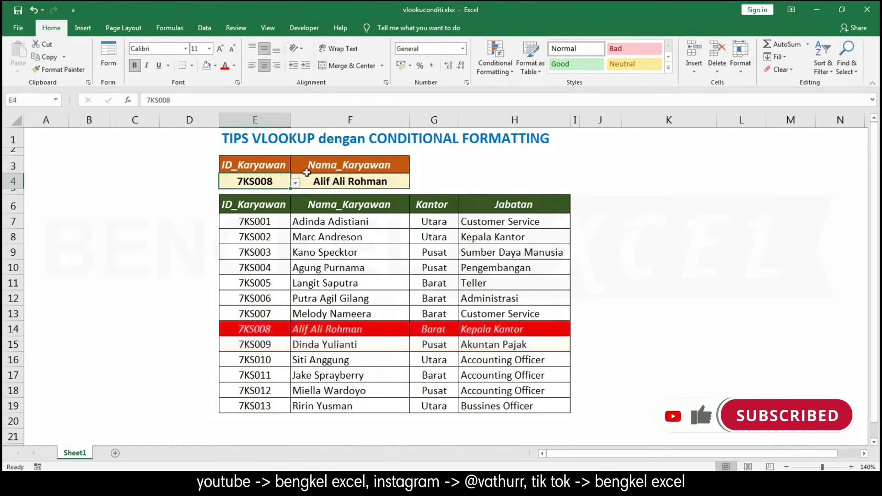
click(295, 183)
click(209, 204)
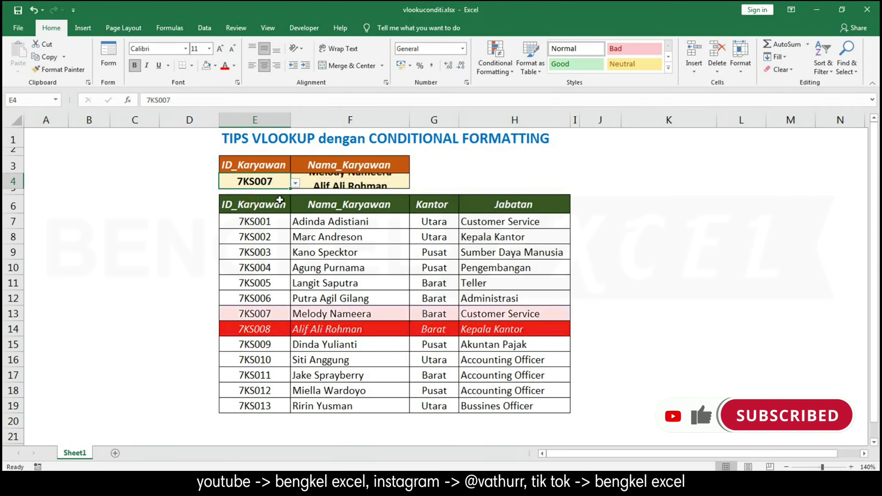
click(295, 183)
drag(298, 242, 296, 208)
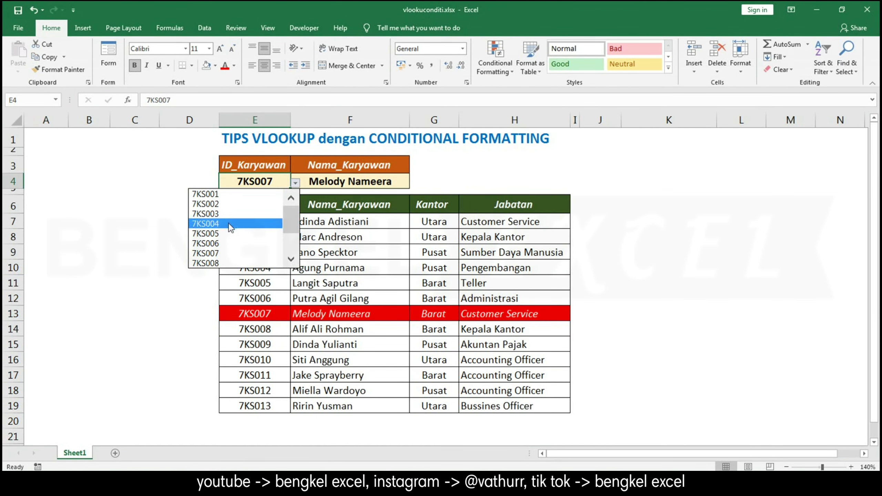
click(232, 223)
click(295, 183)
click(209, 214)
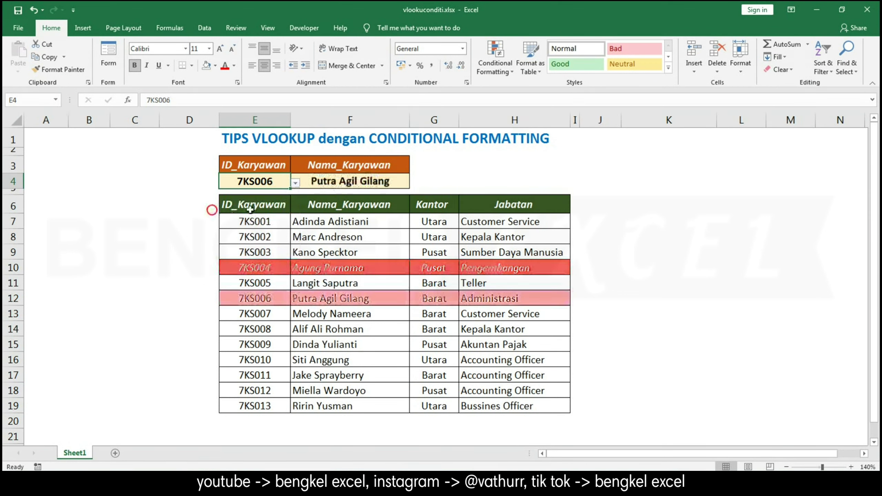
click(295, 183)
scroll(278, 205, up, 5)
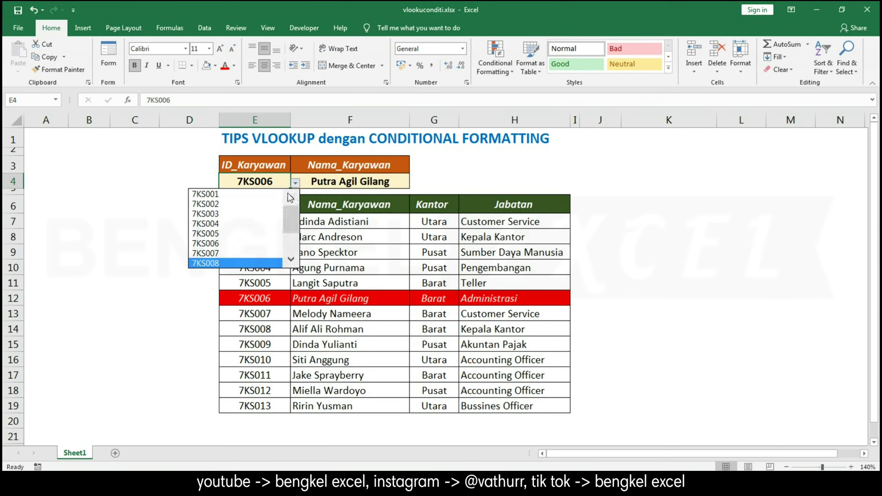
click(244, 194)
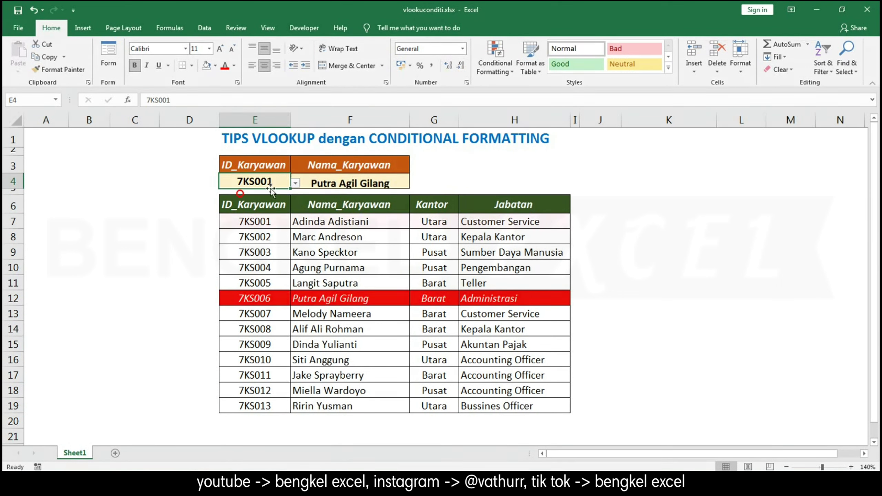
Step: Run the demo again with 7KS001, 7KS002, 7KS005, 7KS011, 7KS013, ending on 7KS009
click(644, 252)
click(520, 376)
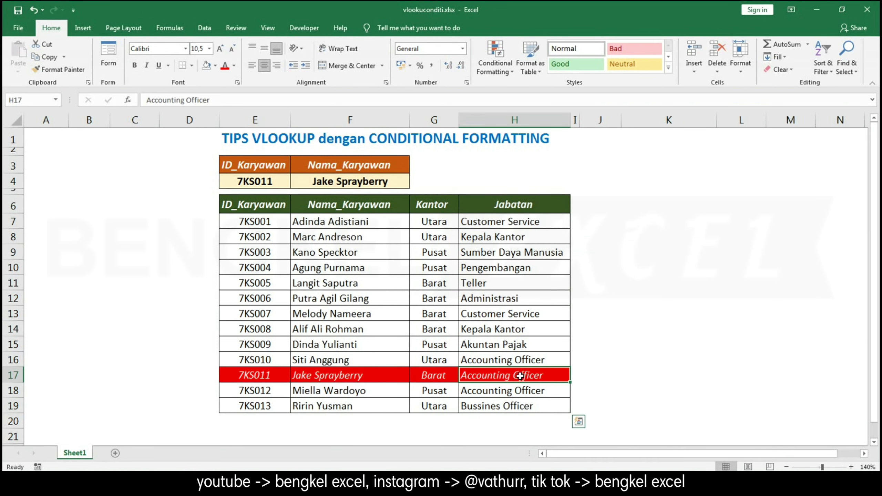
click(283, 186)
click(295, 183)
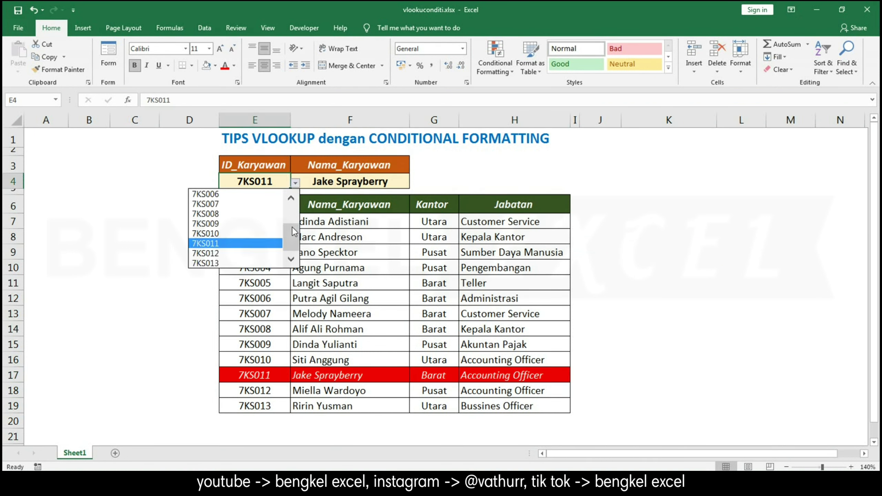
scroll(292, 227, up, 5)
click(246, 190)
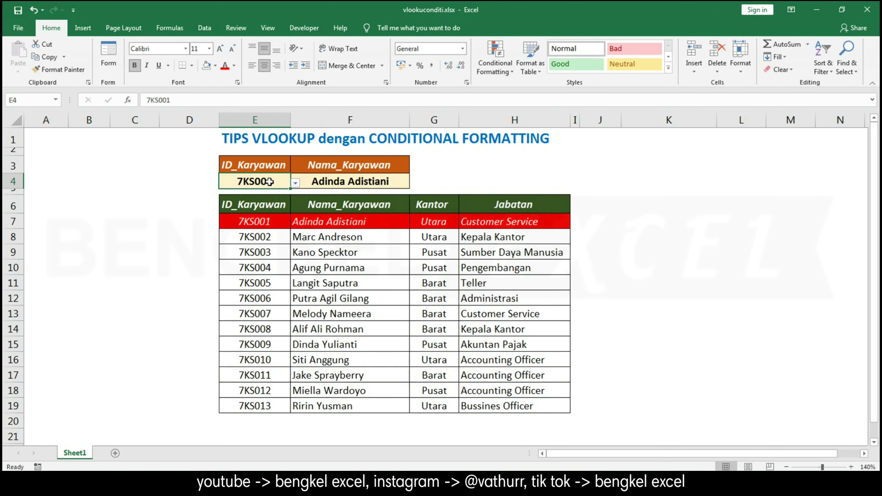
click(295, 183)
click(255, 201)
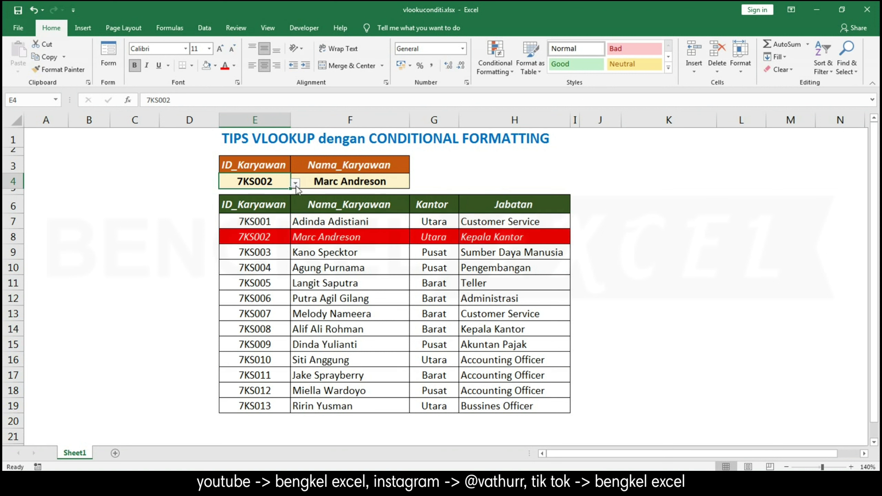
click(296, 183)
click(246, 229)
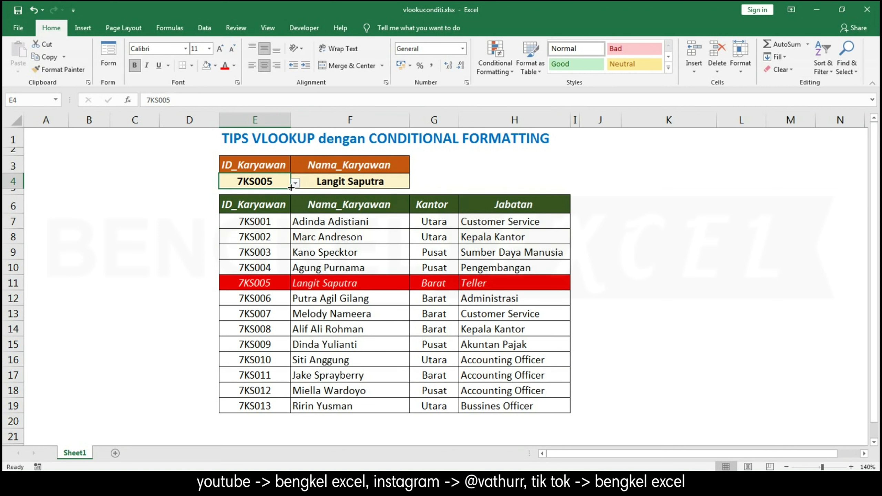
click(295, 184)
click(230, 253)
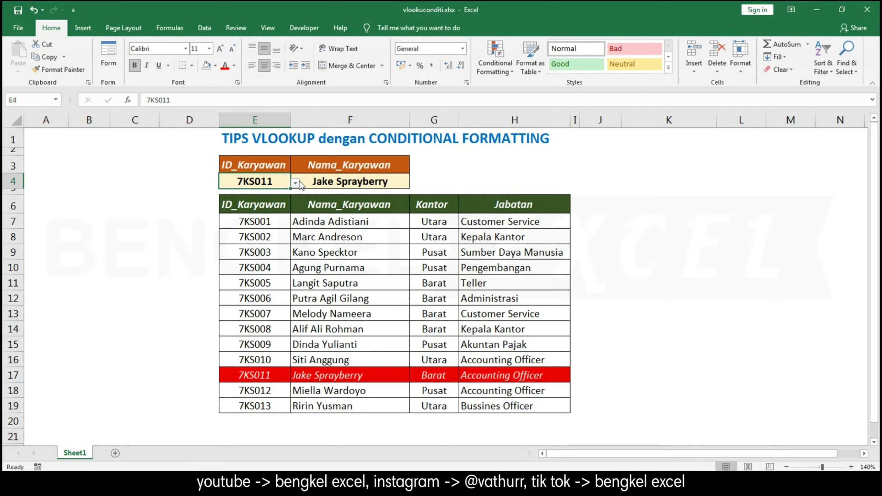
click(296, 182)
click(231, 263)
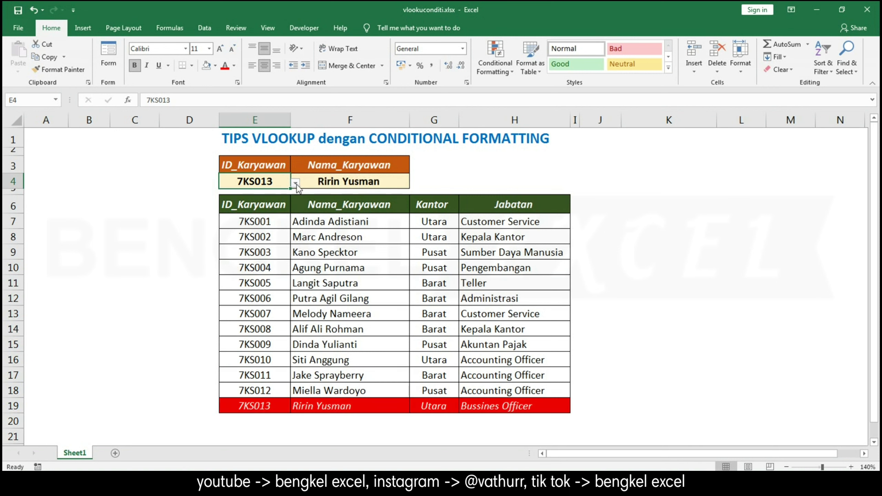
click(296, 182)
click(252, 223)
click(296, 183)
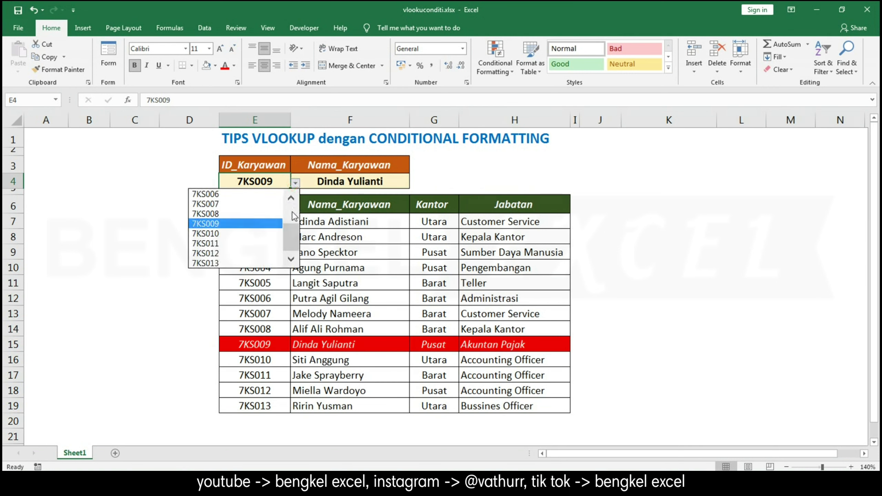